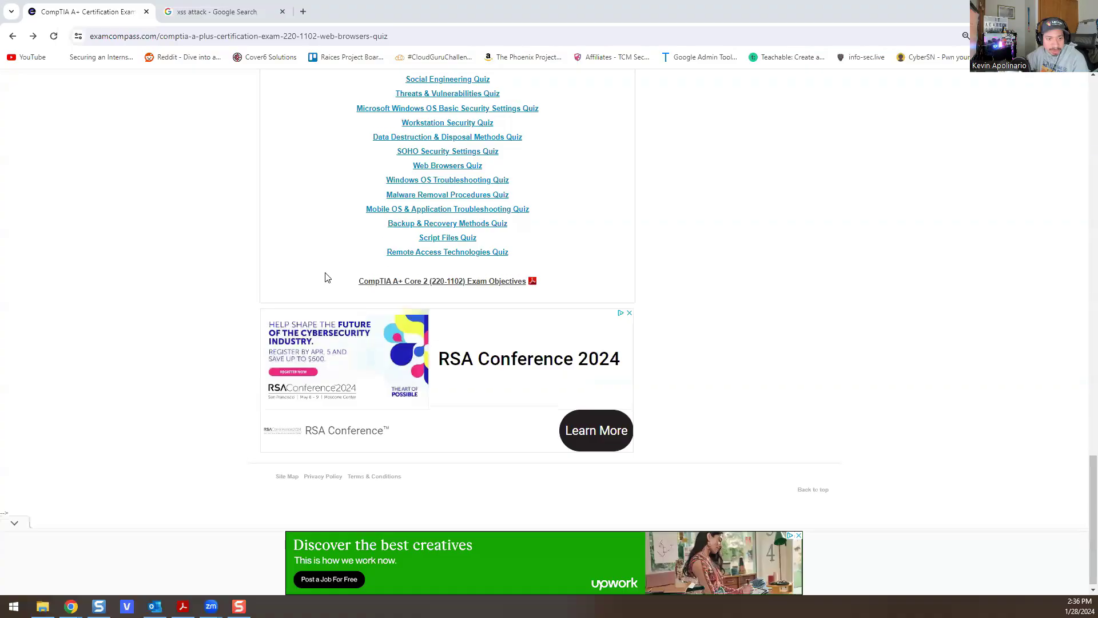
Step: Open the Web Browsers Quiz from the 220-1102 quiz list
scroll(323, 276, "up", 1)
left_click(453, 220)
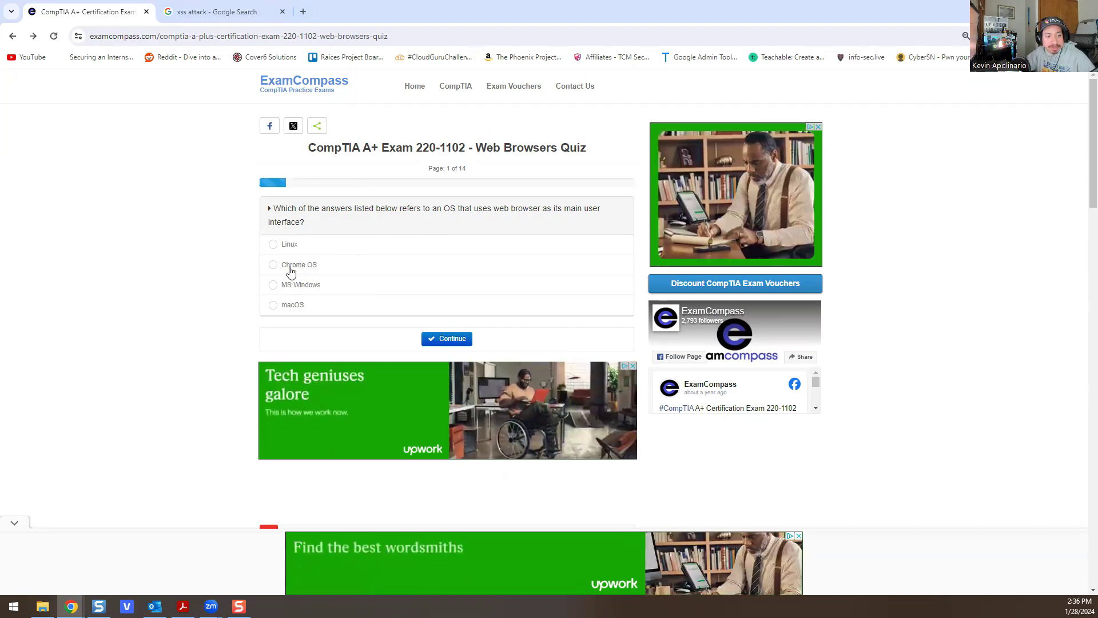
Step: Add a new blank browser tab next to the quiz tab
left_click(304, 11)
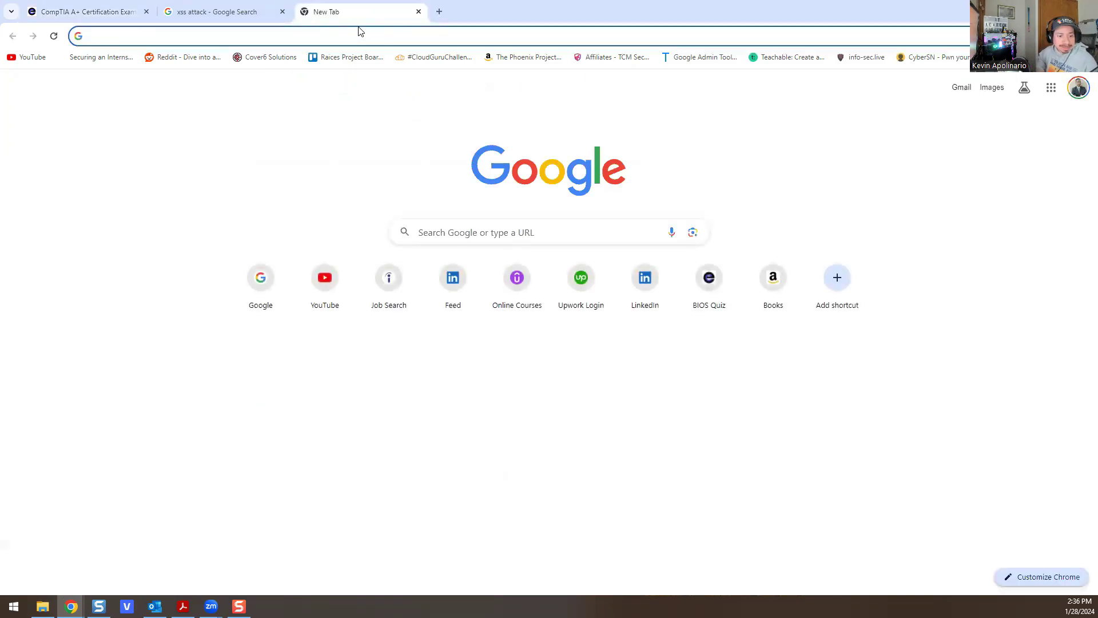
Step: Search Google for 'chrome os', skim the results, and return to the quiz tab
type("chr")
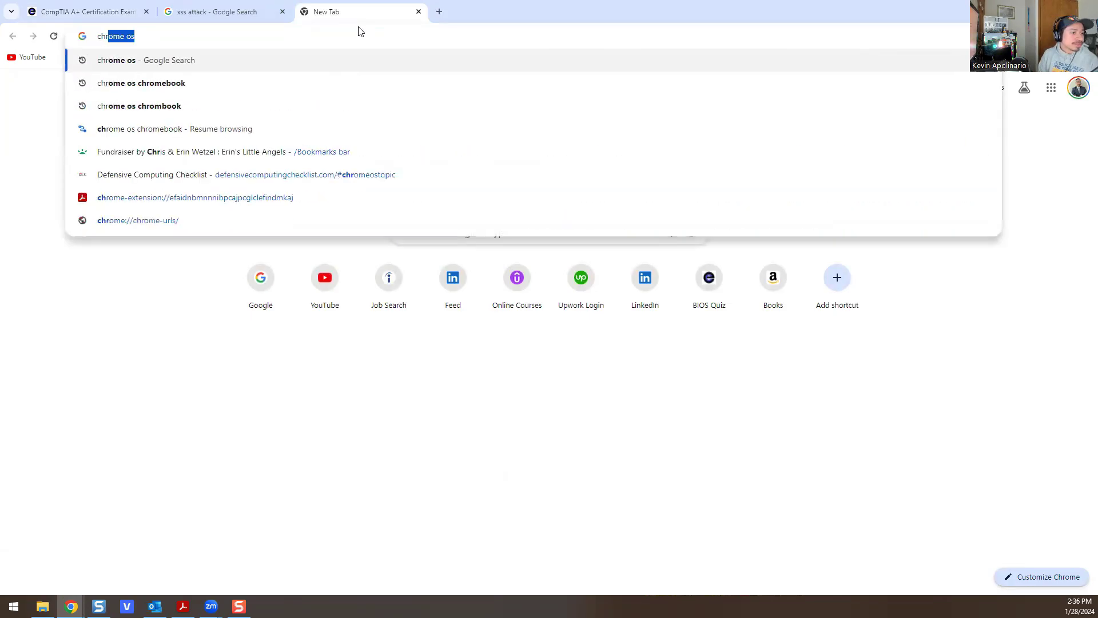
key("Return")
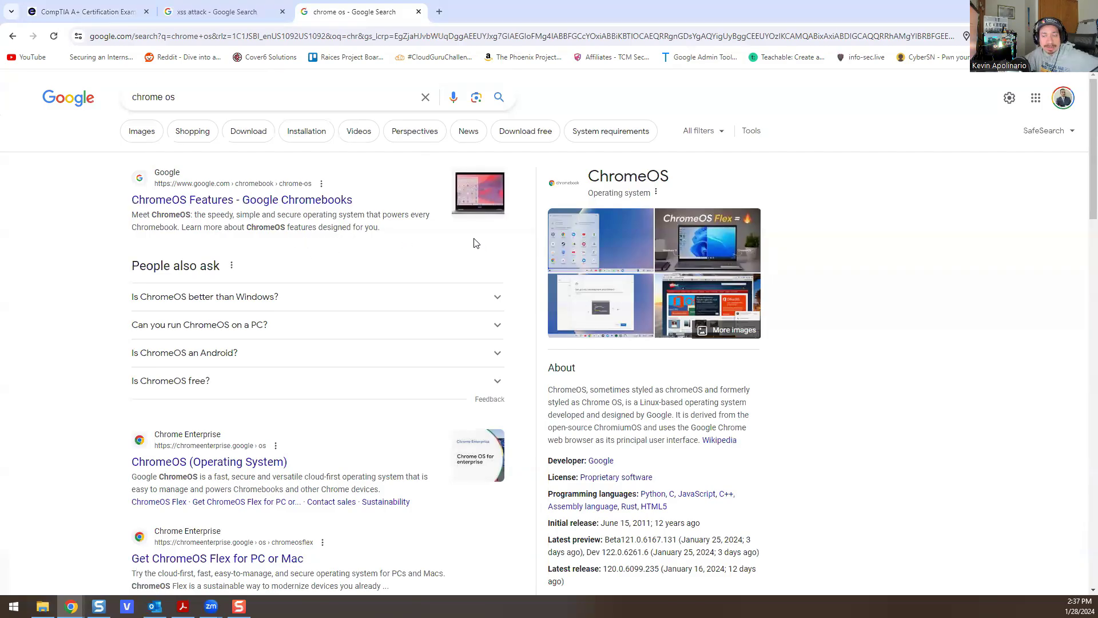
scroll(404, 297, "down", 2)
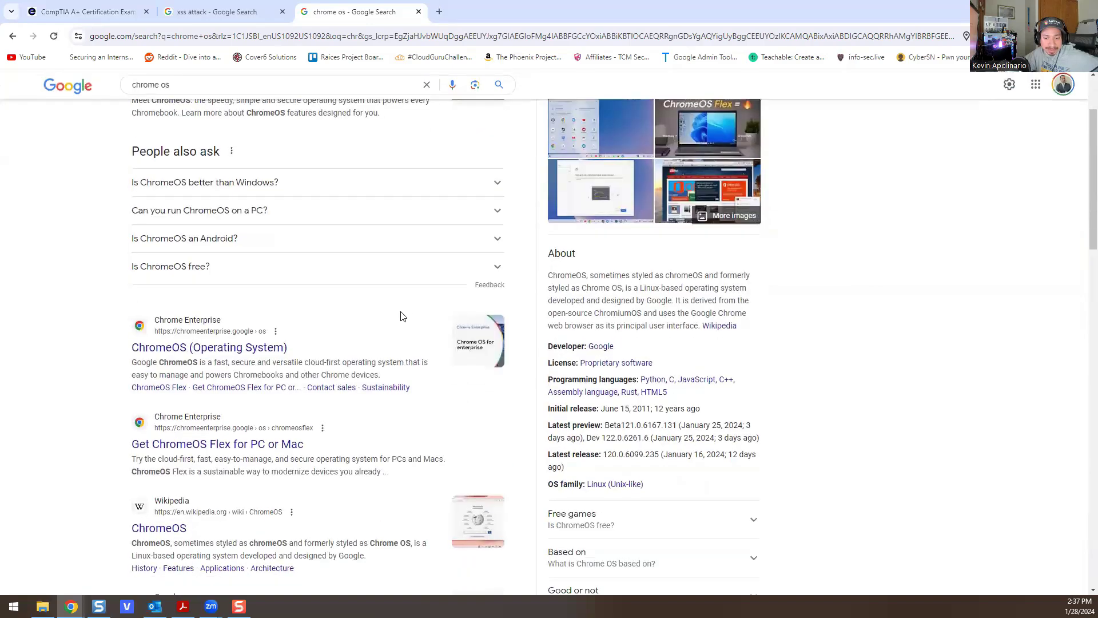
scroll(403, 316, "up", 2)
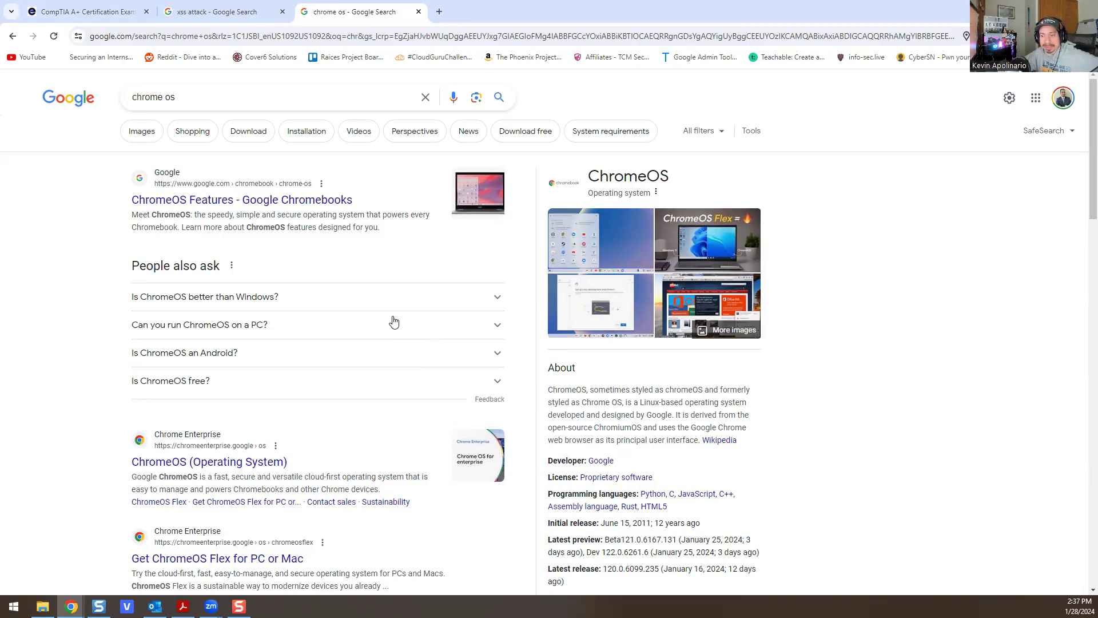
scroll(343, 330, "down", 2)
scroll(345, 336, "up", 2)
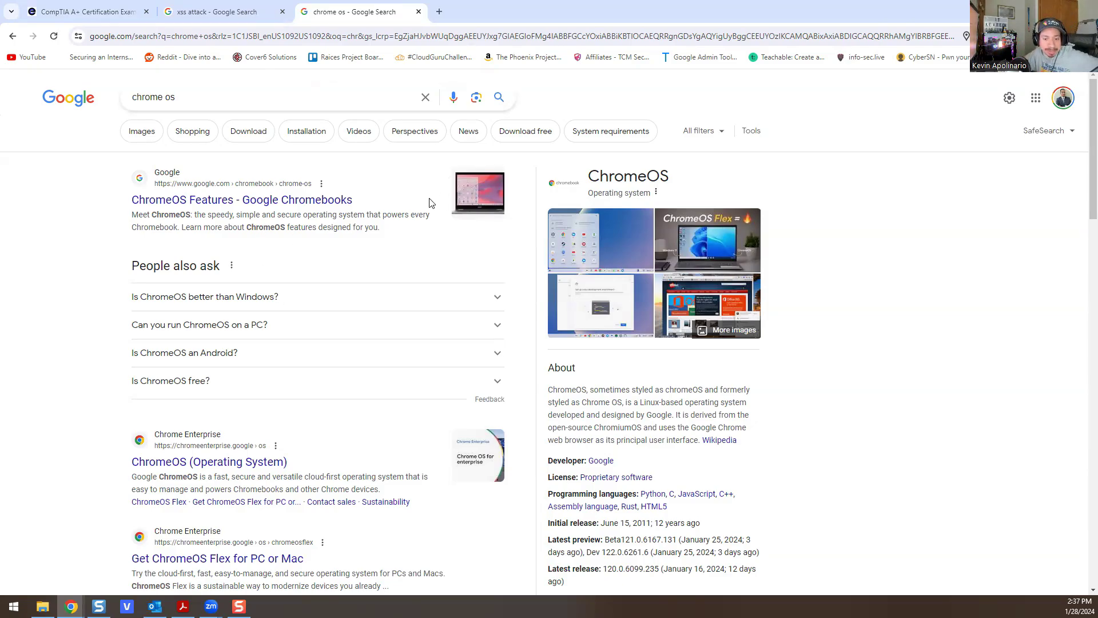
scroll(435, 296, "down", 1)
scroll(432, 297, "up", 1)
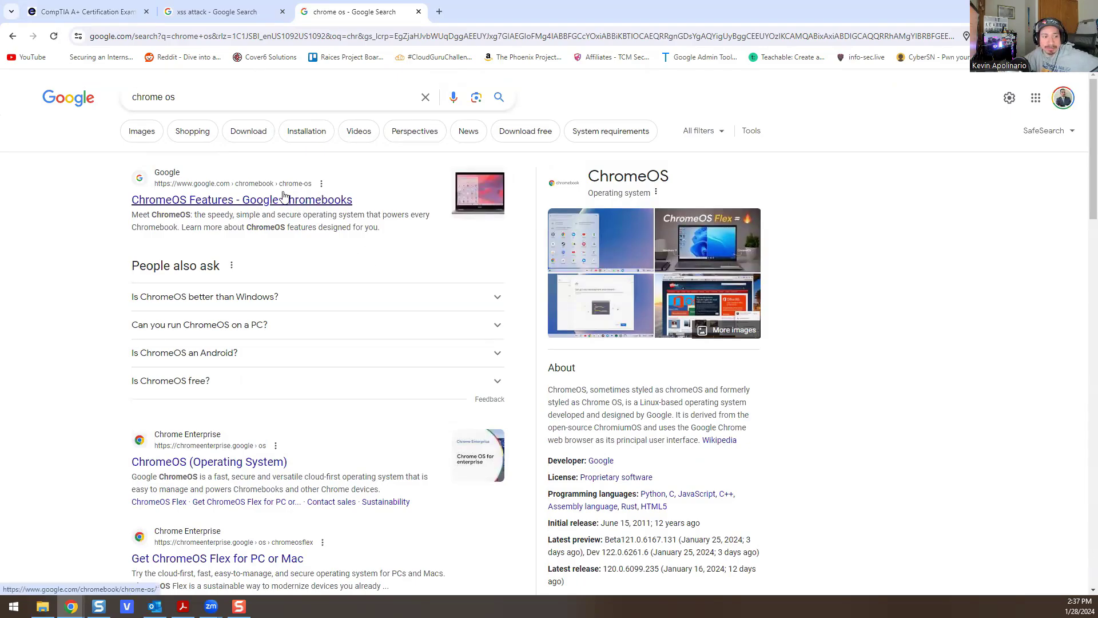
left_click(94, 12)
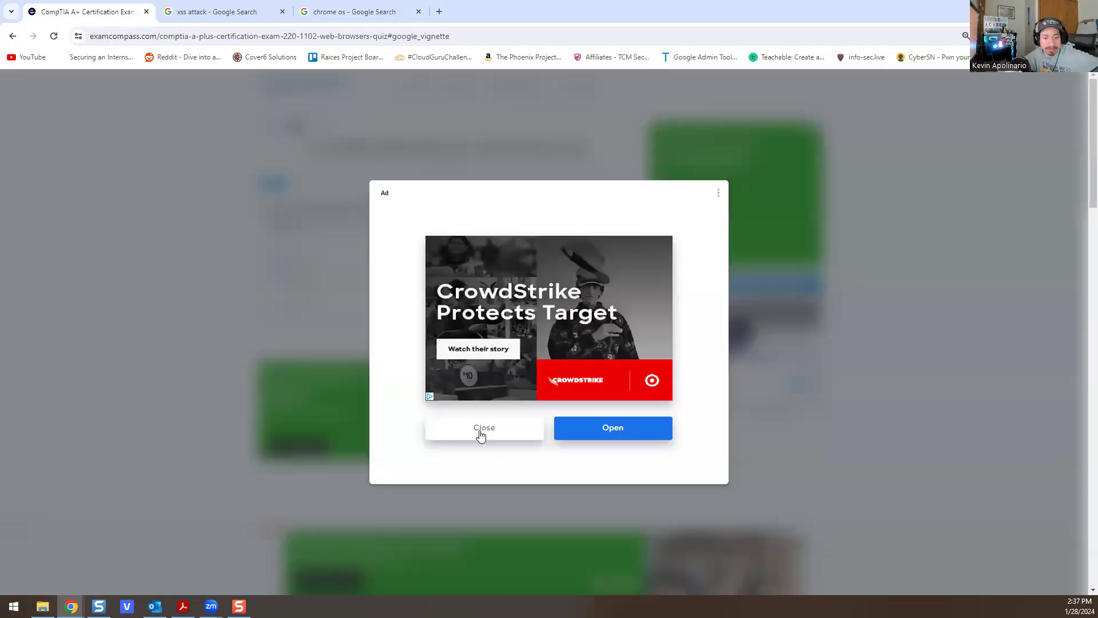
Step: Dismiss the ad, submit Chrome OS for question 1, and answer False to question 2
left_click(479, 430)
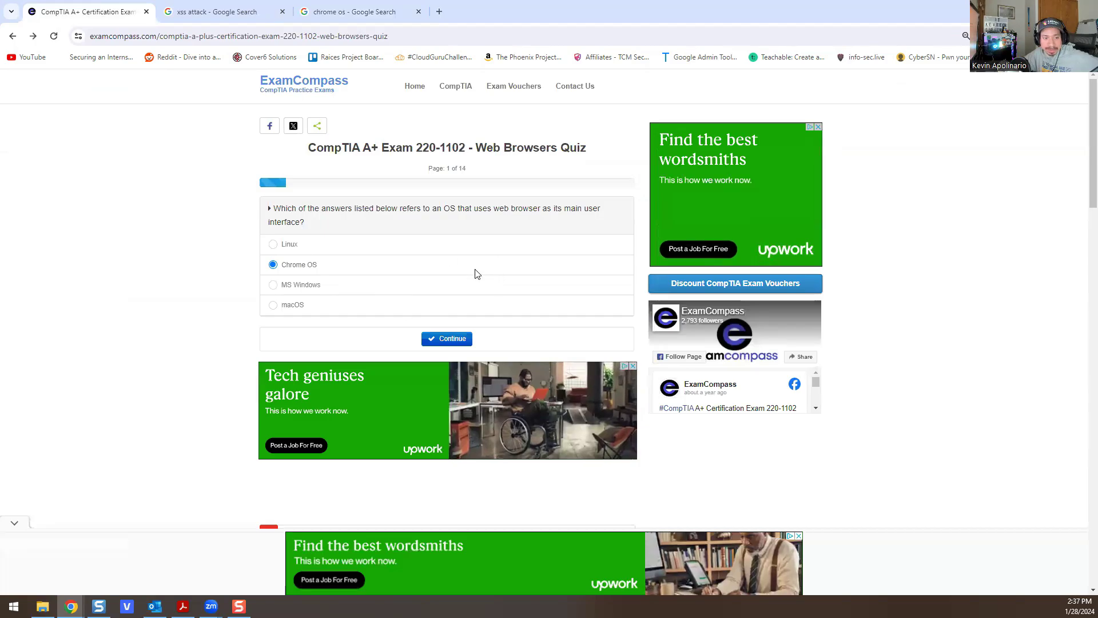
left_click(446, 339)
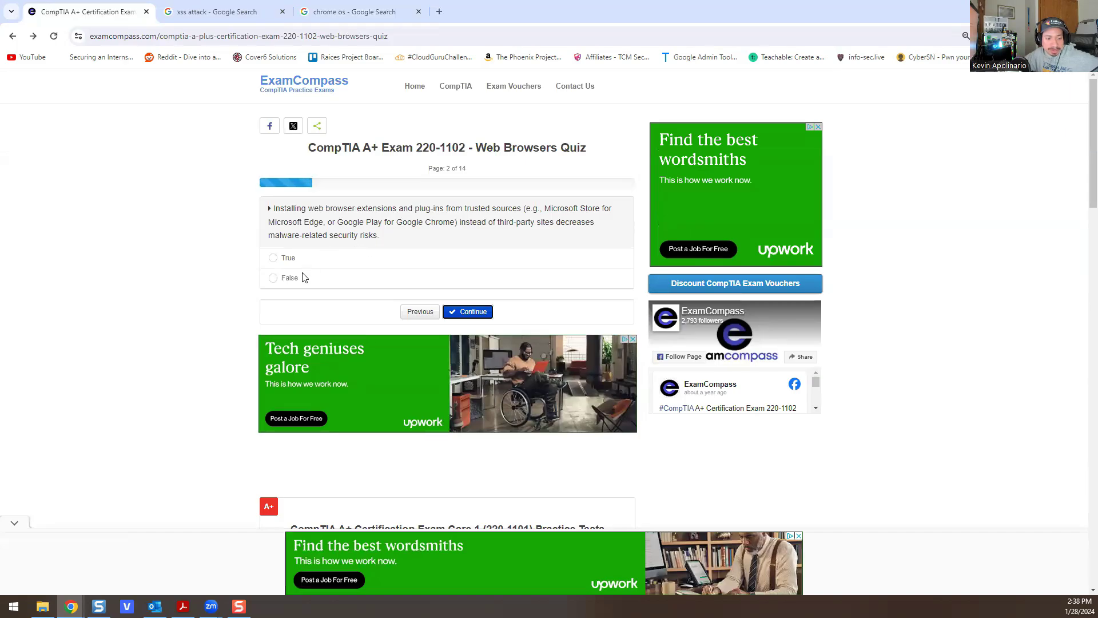
left_click(274, 278)
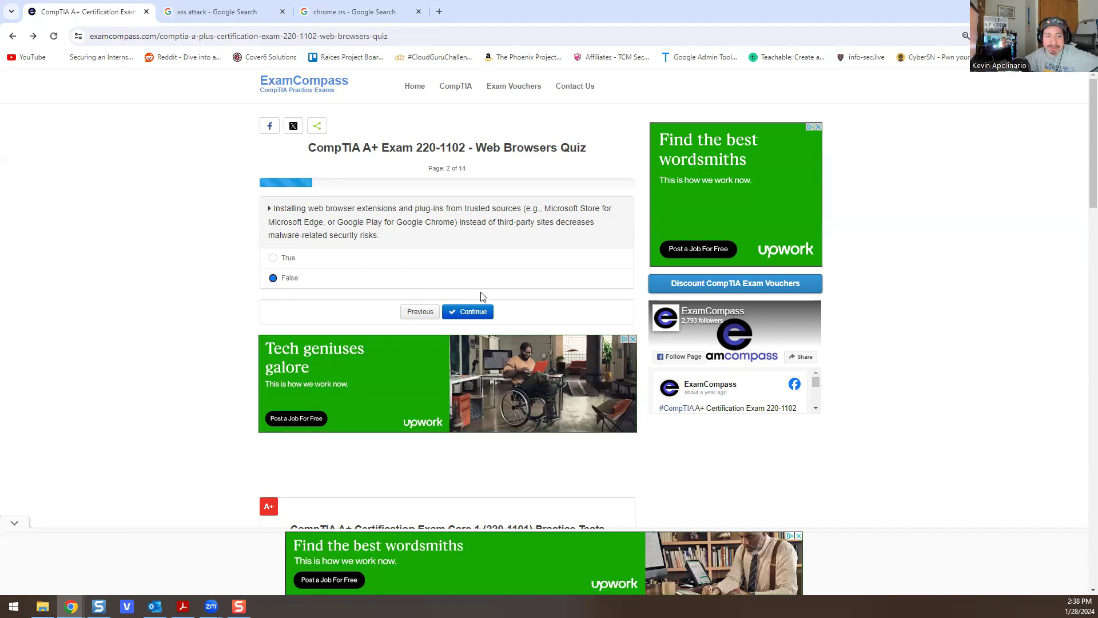
left_click(475, 311)
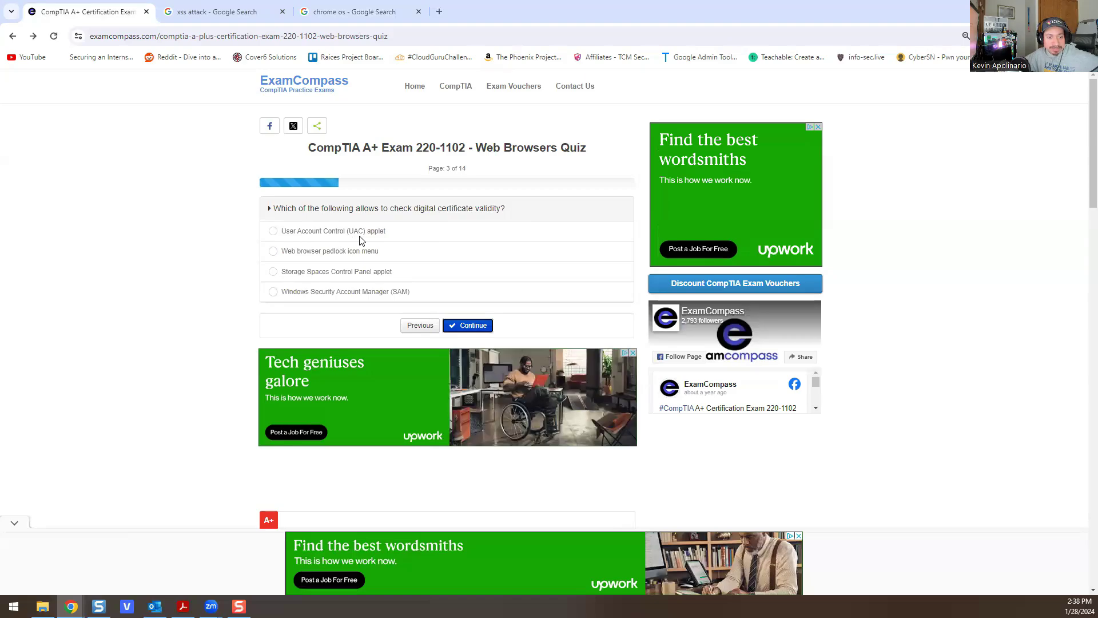
Step: Pick 'Web browser padlock icon menu' instead of the UAC applet for question 3
left_click_drag(316, 235, 382, 237)
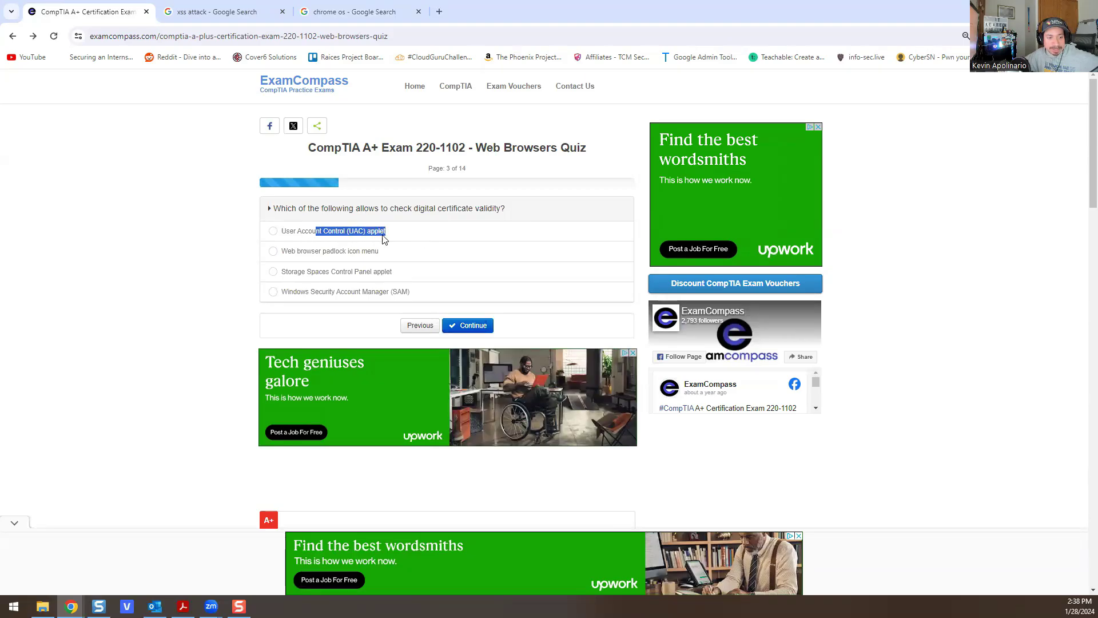
left_click(340, 231)
left_click(308, 231)
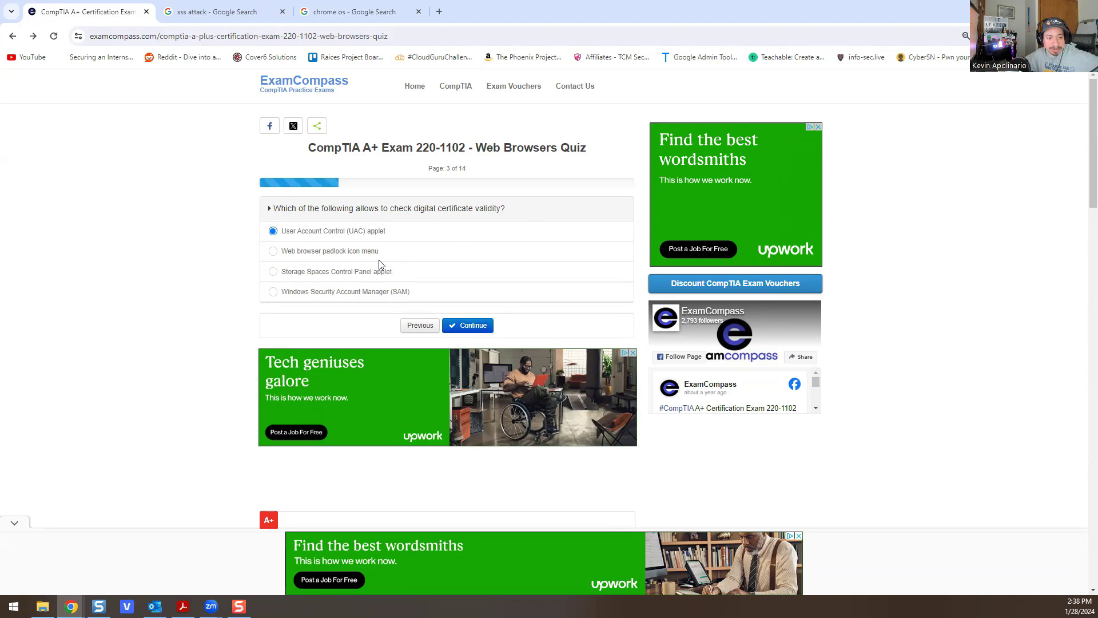
left_click(322, 254)
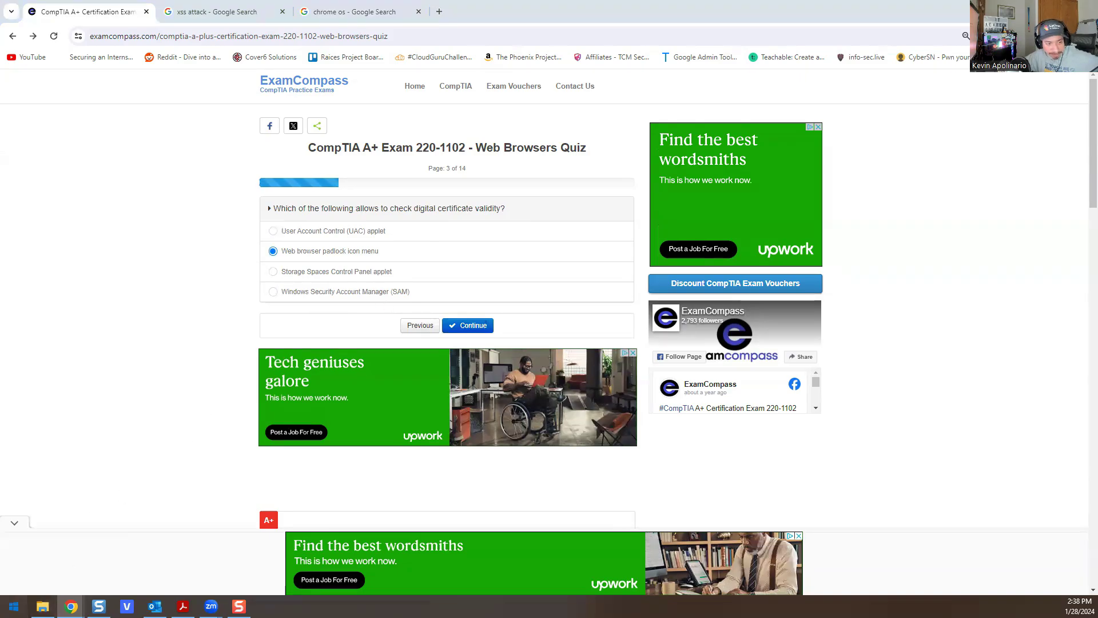
Step: Open Change User Account Control settings through a Windows search for 'uac'
left_click(14, 607)
type("uac")
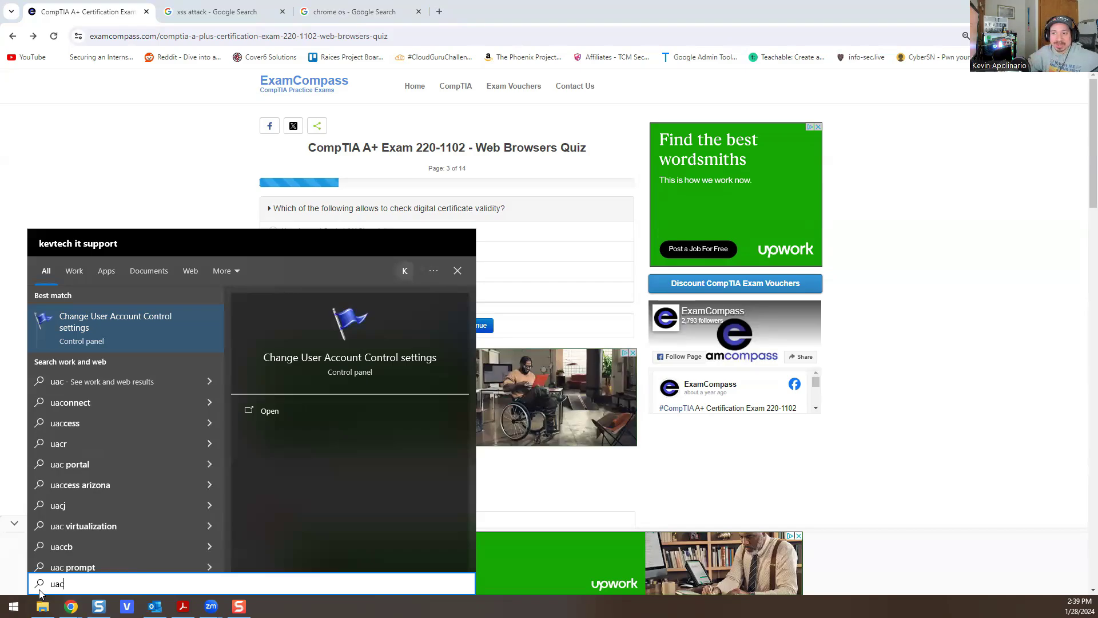
left_click(91, 326)
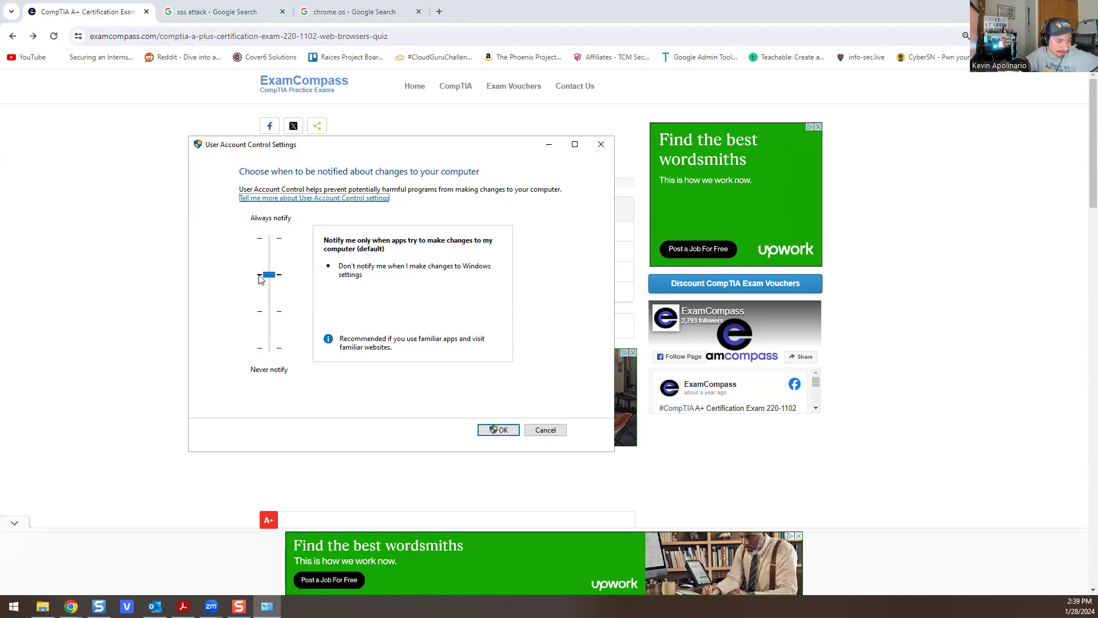
Step: Move the UAC slider to Always notify, then Never notify, back to default, and close
left_click_drag(269, 274, 270, 244)
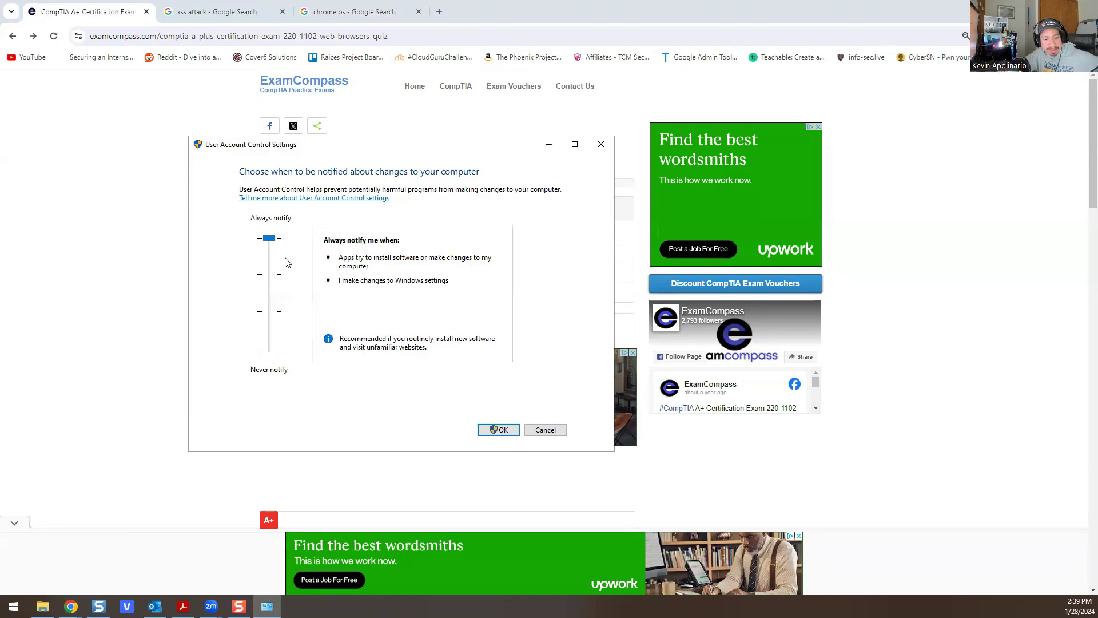
left_click_drag(269, 238, 270, 349)
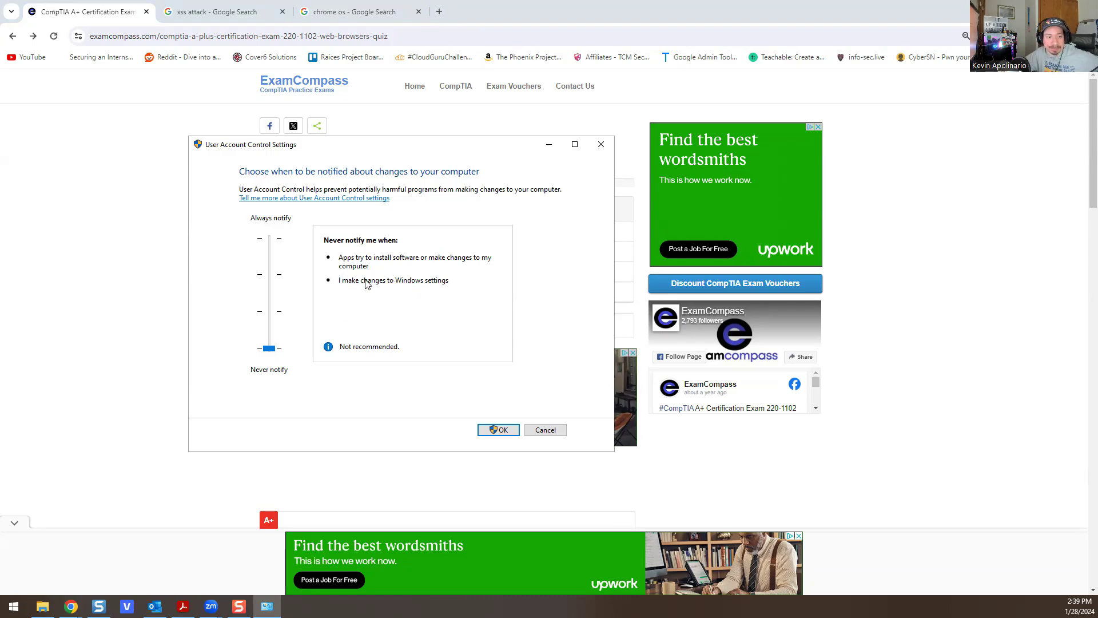
left_click_drag(274, 335, 270, 275)
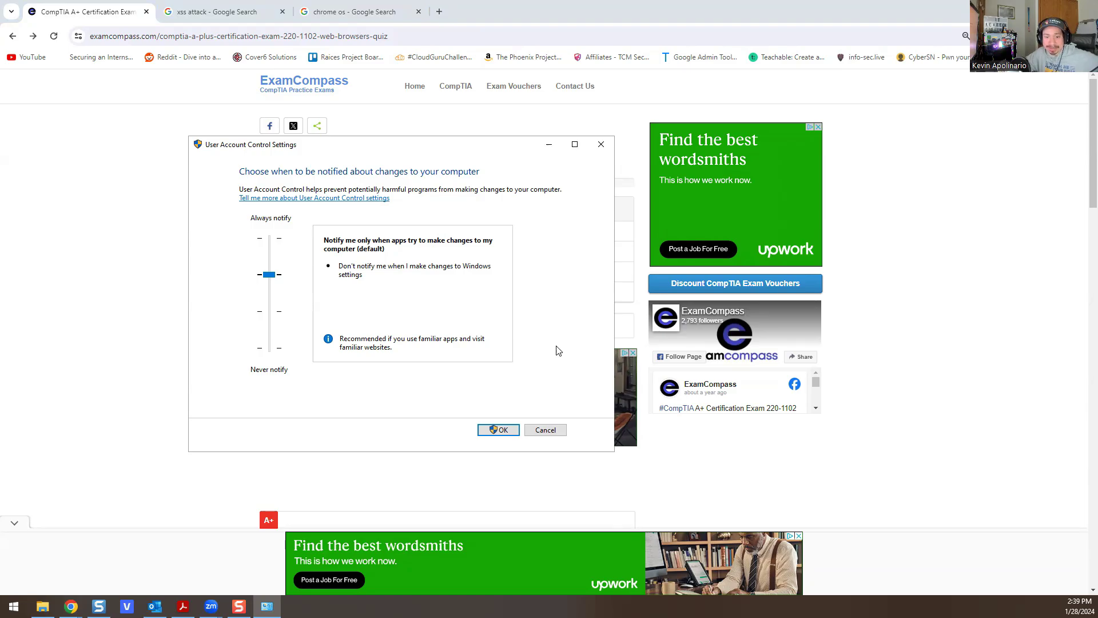
left_click(546, 430)
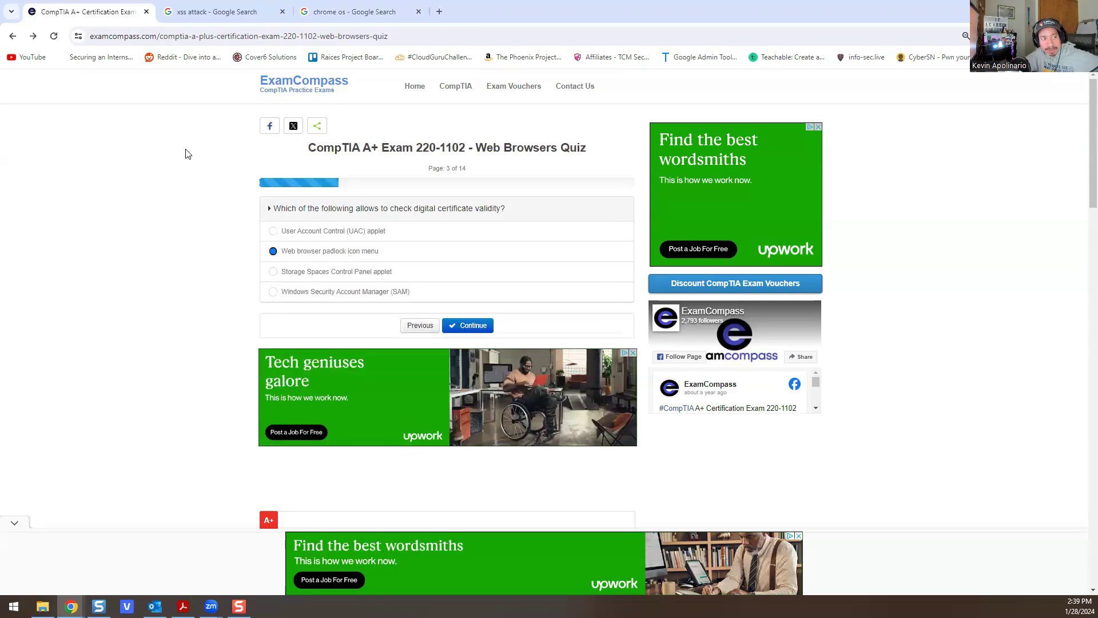
left_click(75, 38)
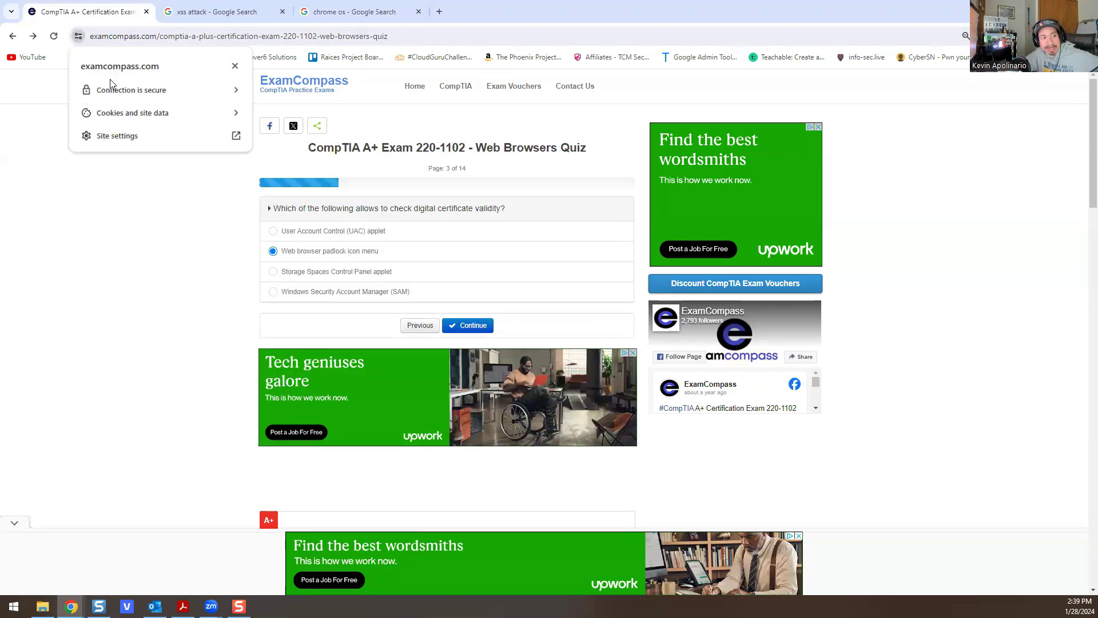
left_click(109, 90)
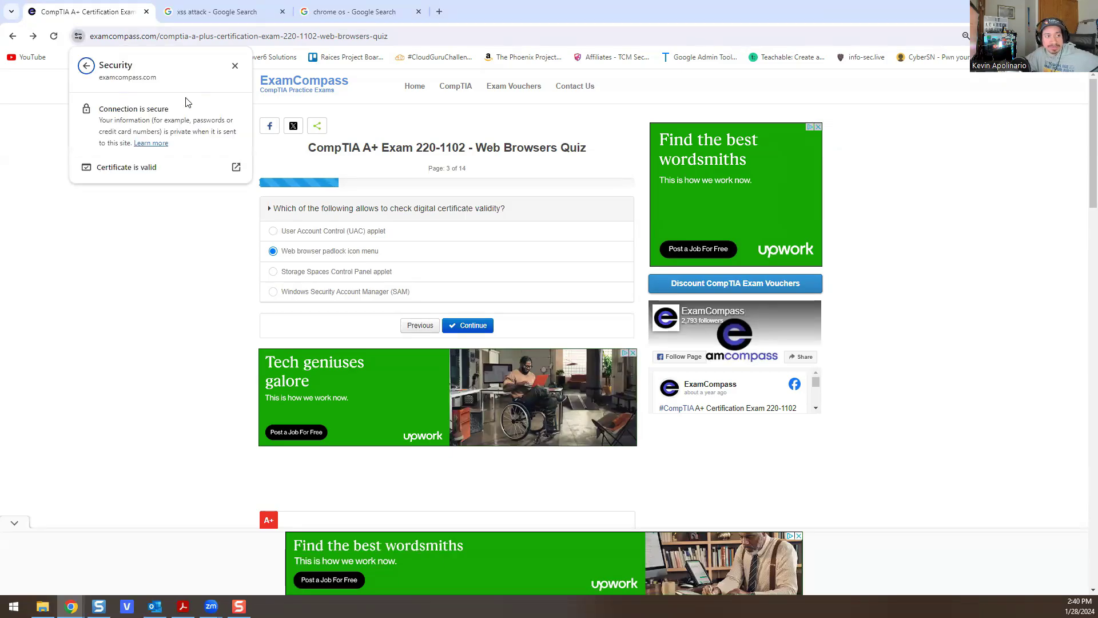
left_click(122, 170)
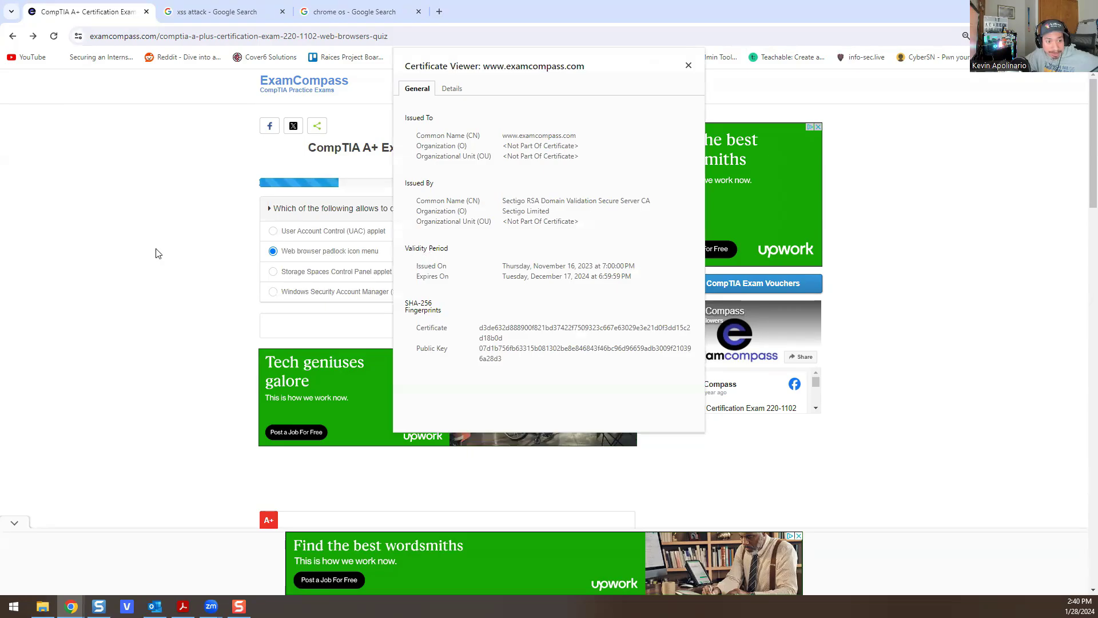
left_click(689, 65)
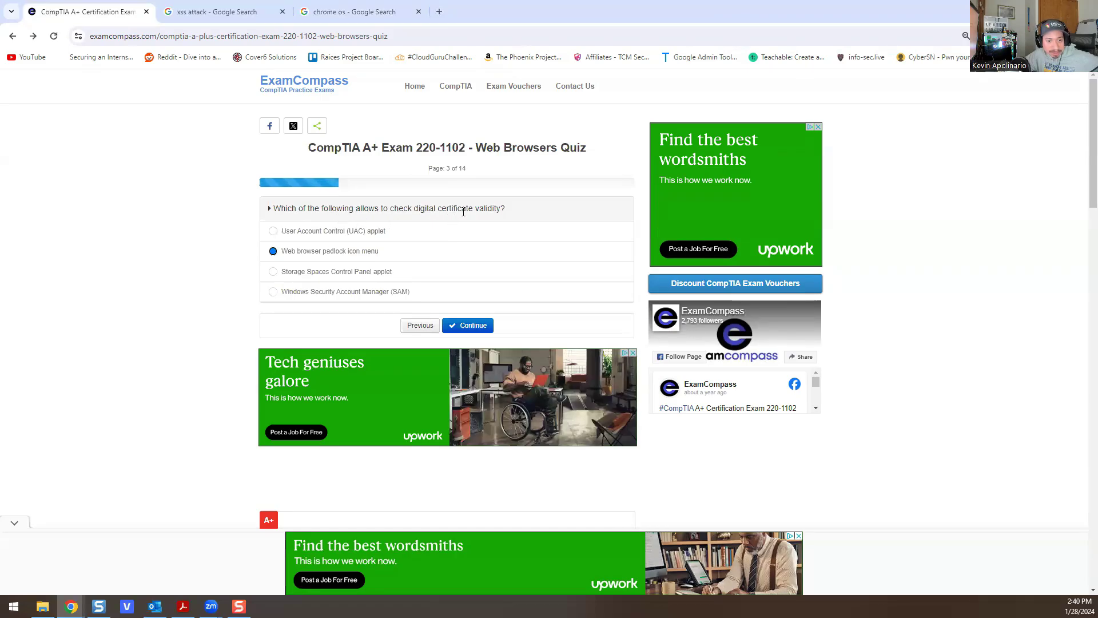
left_click(78, 36)
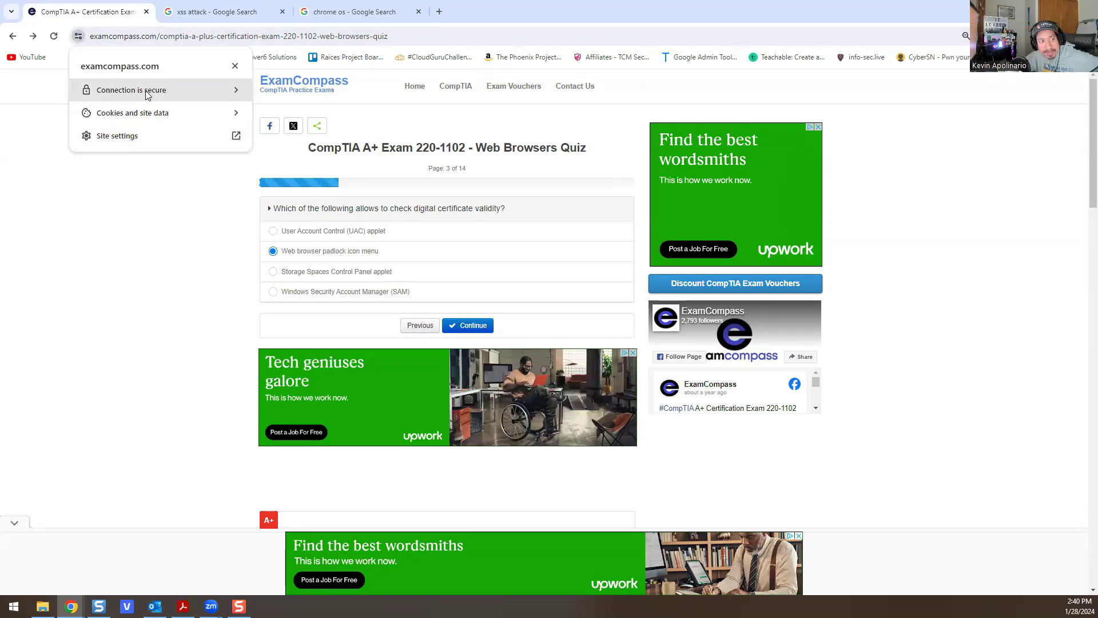
left_click(154, 91)
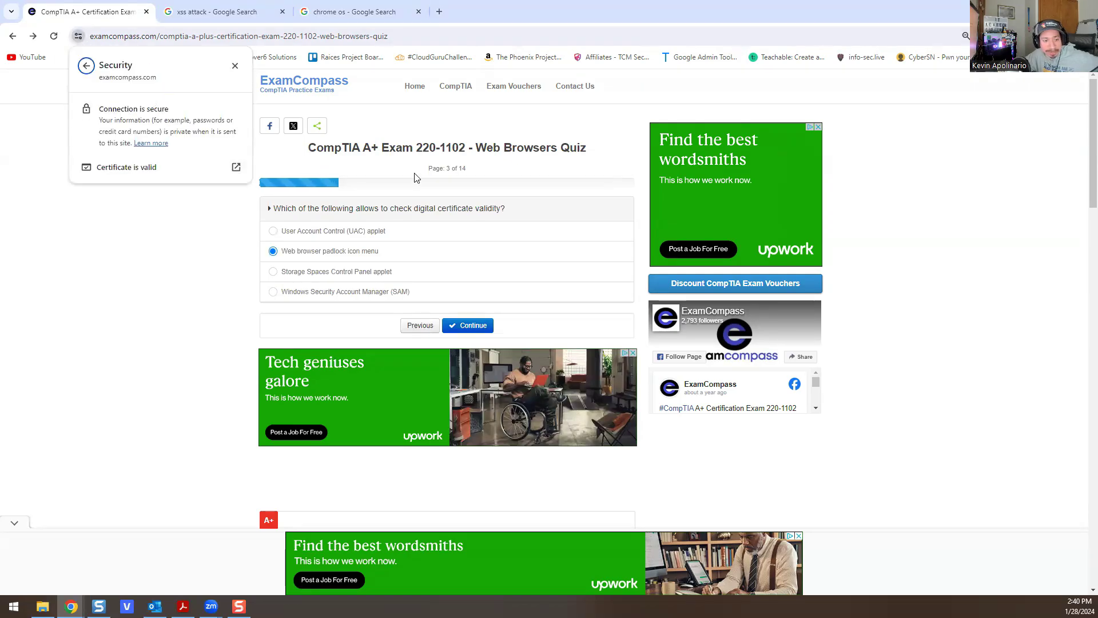
left_click(108, 169)
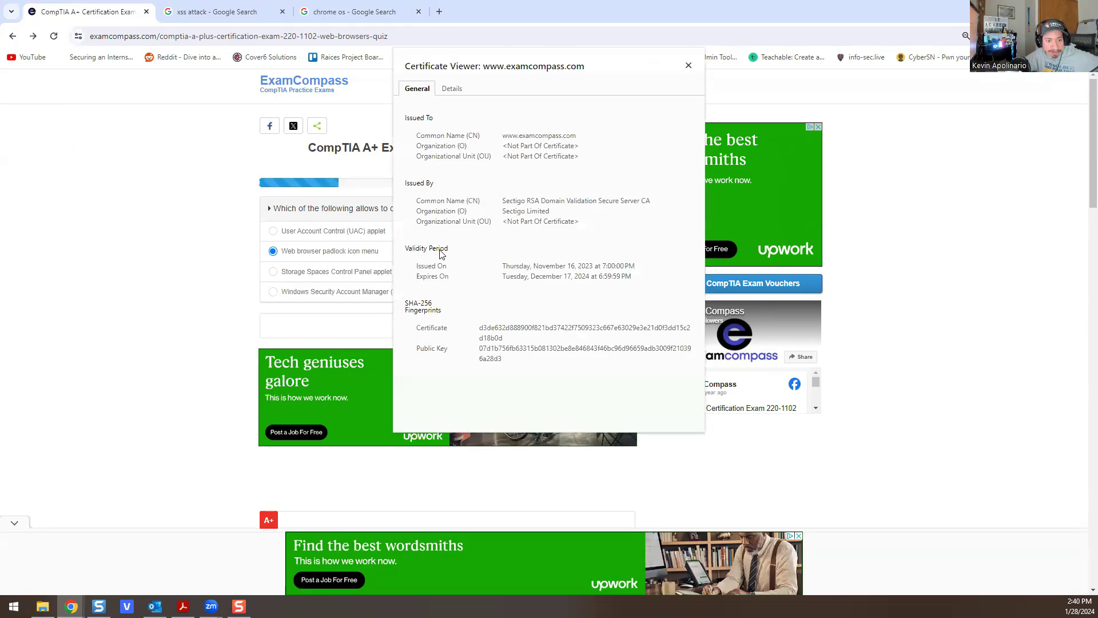
left_click_drag(506, 269, 314, 285)
left_click(477, 278)
Step: Close the certificate details, go to question 4, and choose Internet Properties (inetcpl.cpl)
left_click(689, 65)
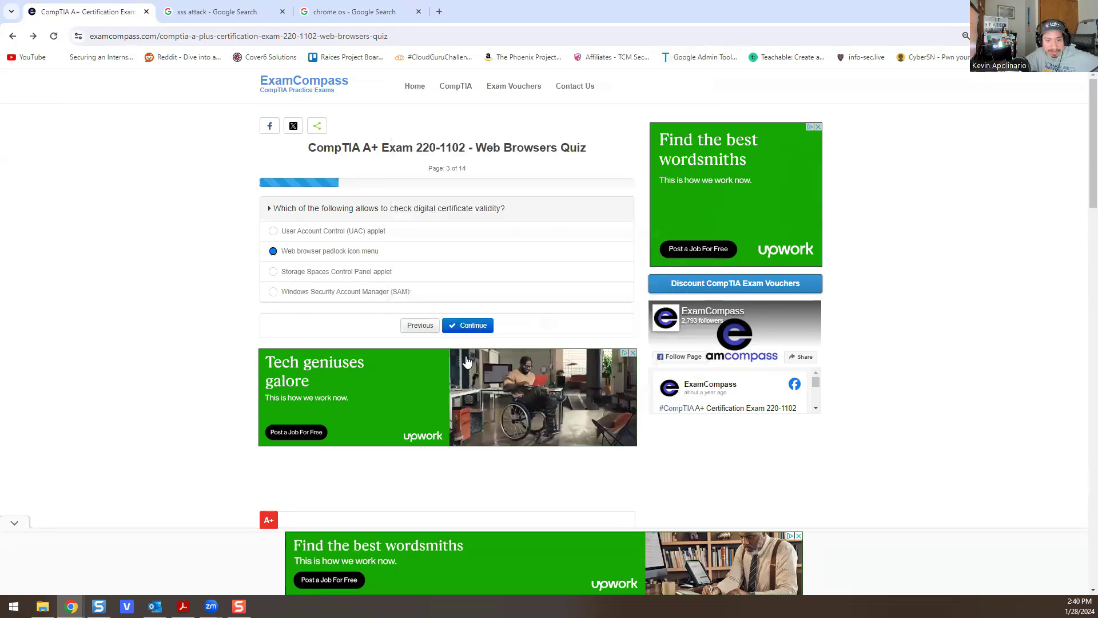
left_click(469, 325)
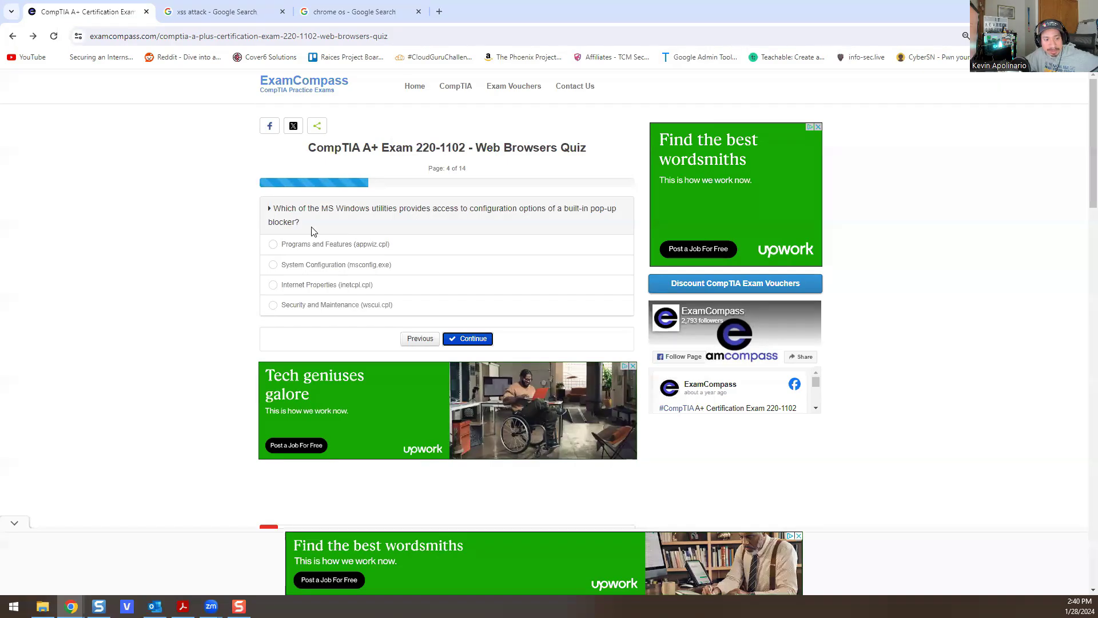
left_click(303, 293)
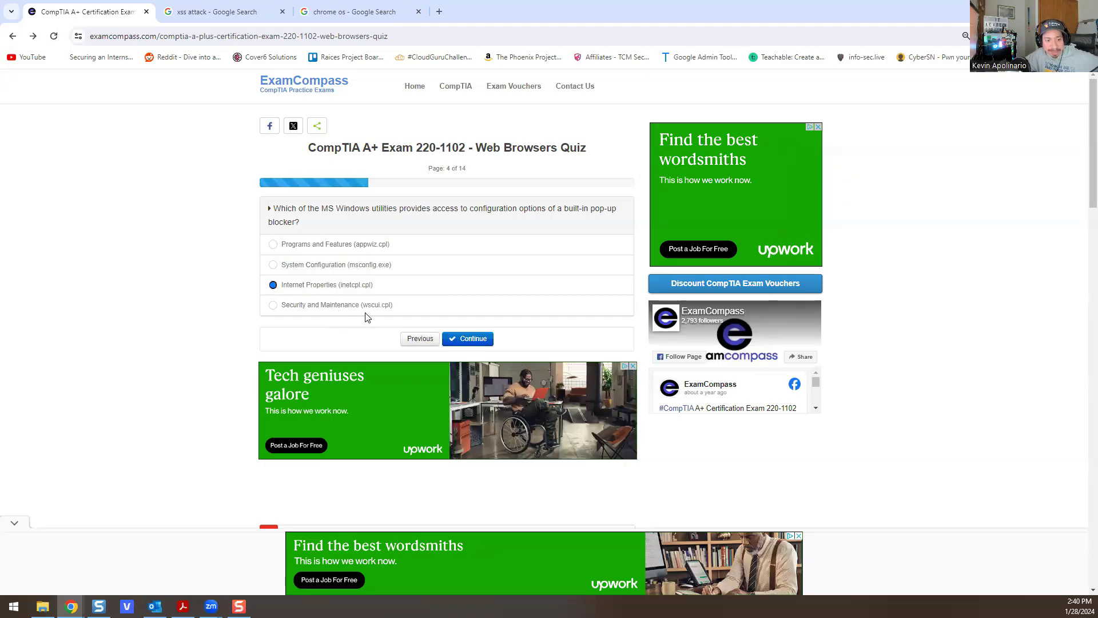
left_click(14, 606)
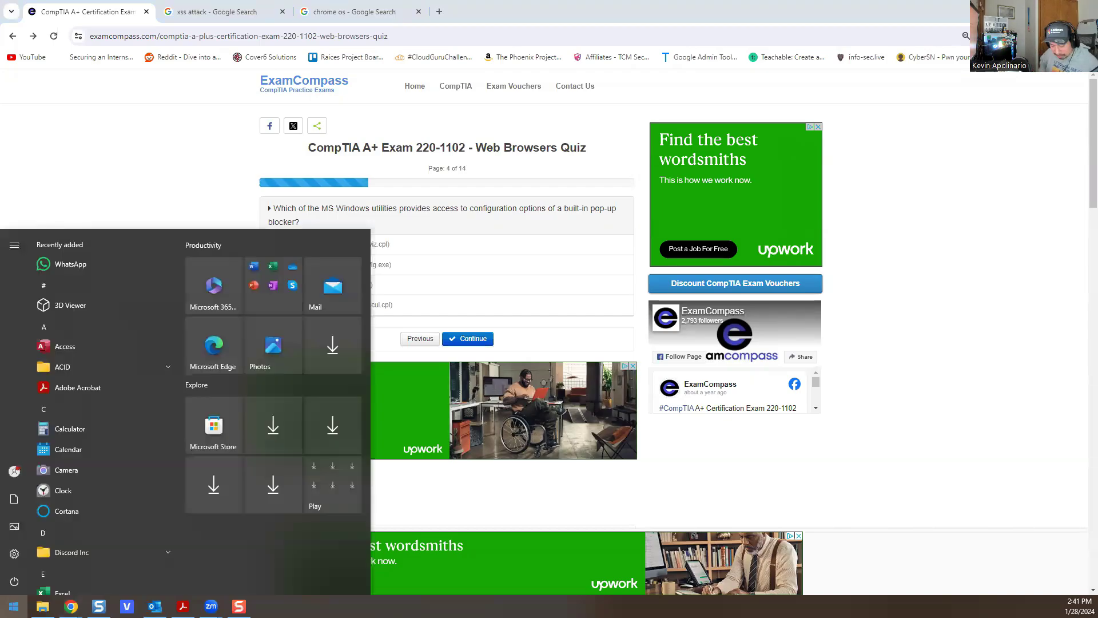
type("internet")
key("BackSpace")
key("BackSpace")
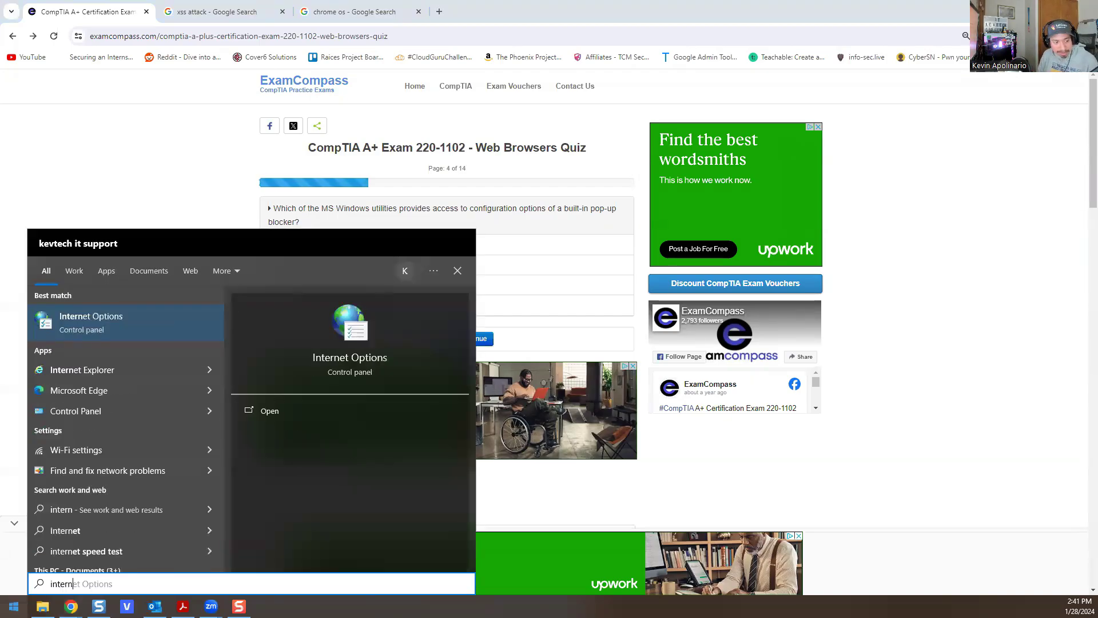
key("Return")
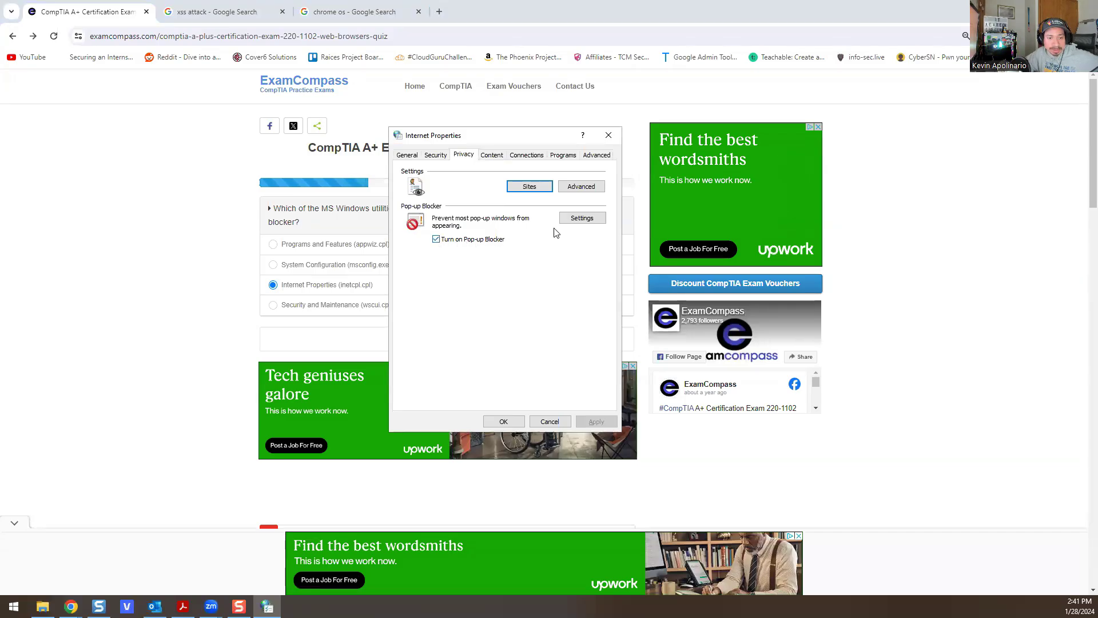
left_click(526, 187)
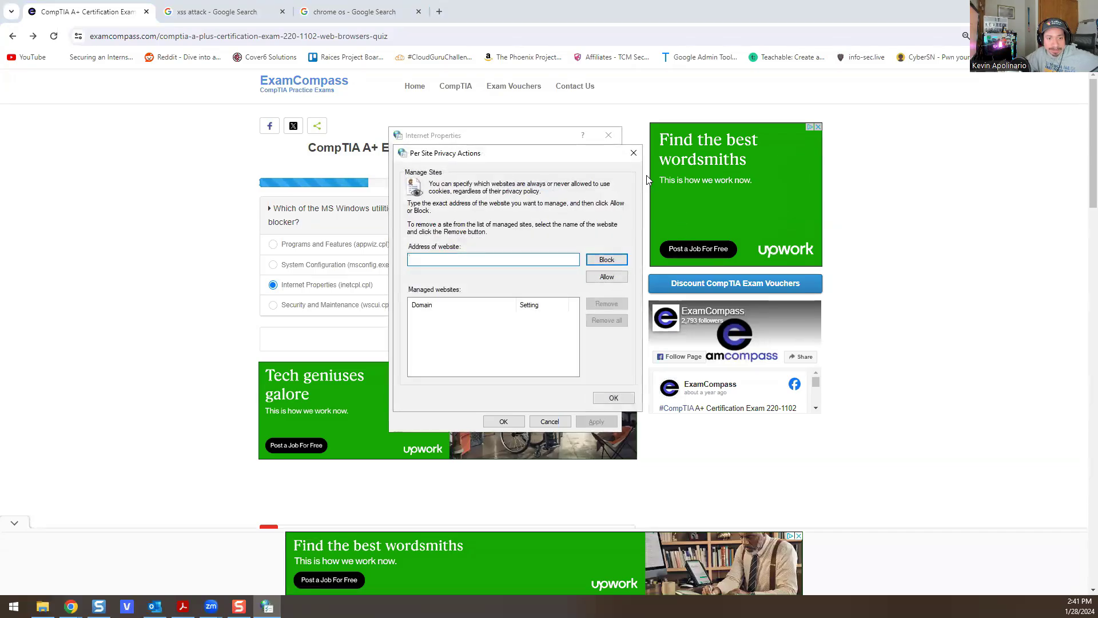
left_click(633, 153)
left_click(582, 218)
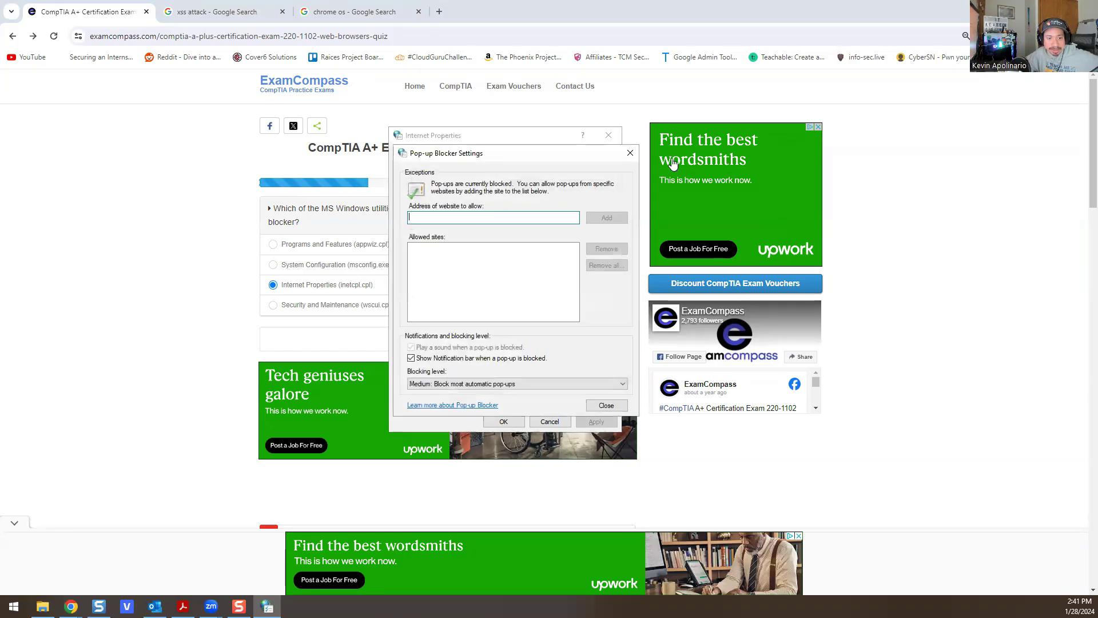
left_click(630, 153)
left_click(608, 137)
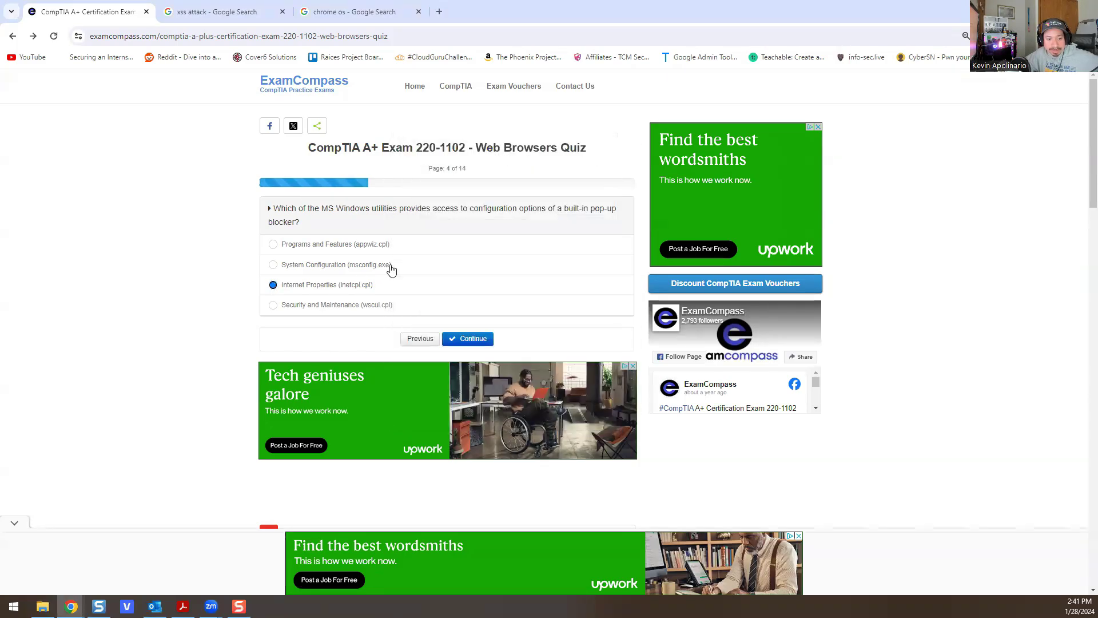
Step: Answer page 5 with 'All of the above terms' and open Clear browsing data from History
left_click(480, 338)
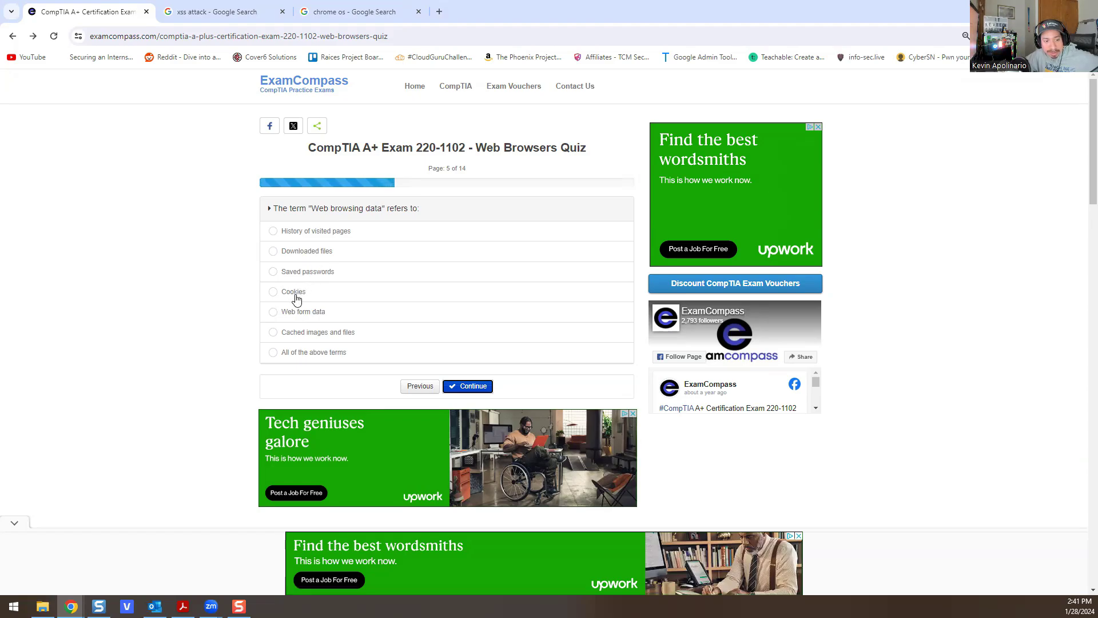
left_click(313, 355)
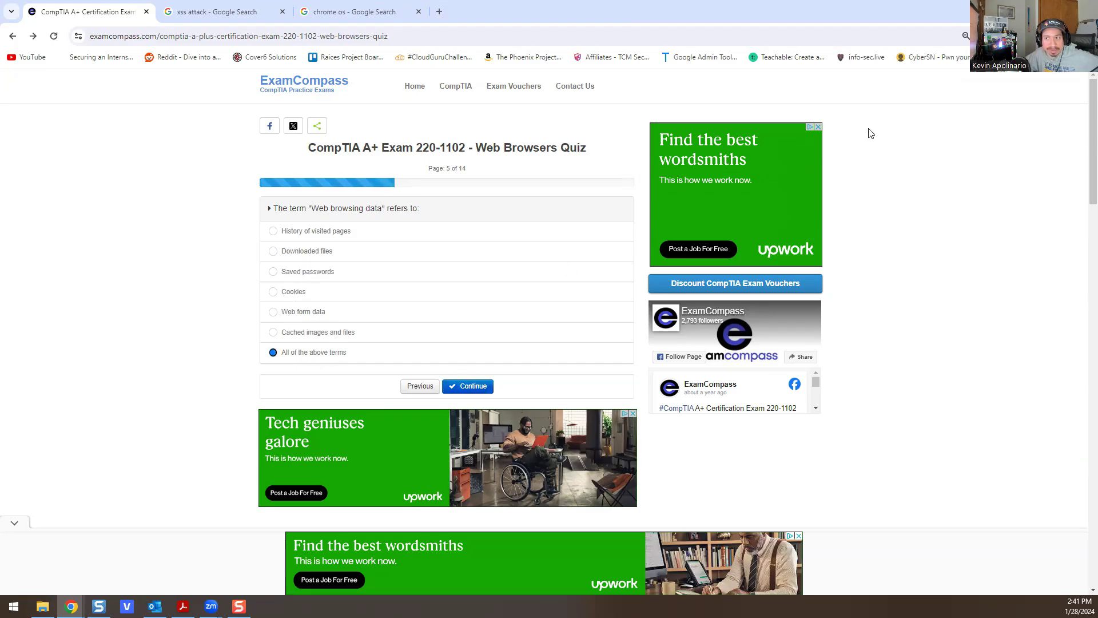
key("alt+f")
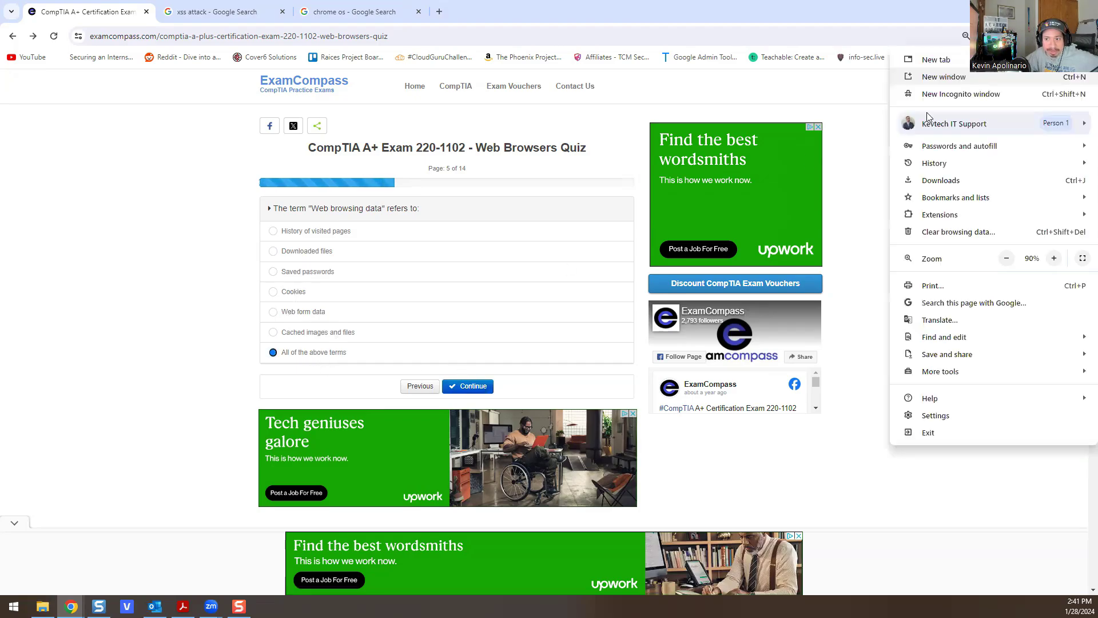
mouse_move(927, 164)
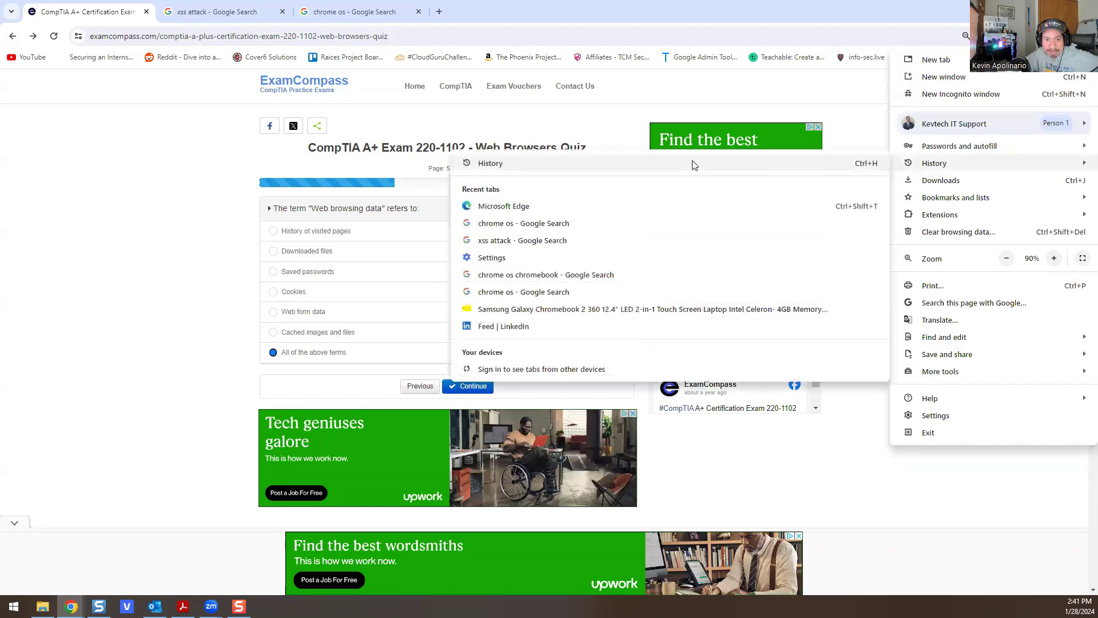
left_click(693, 165)
left_click(79, 163)
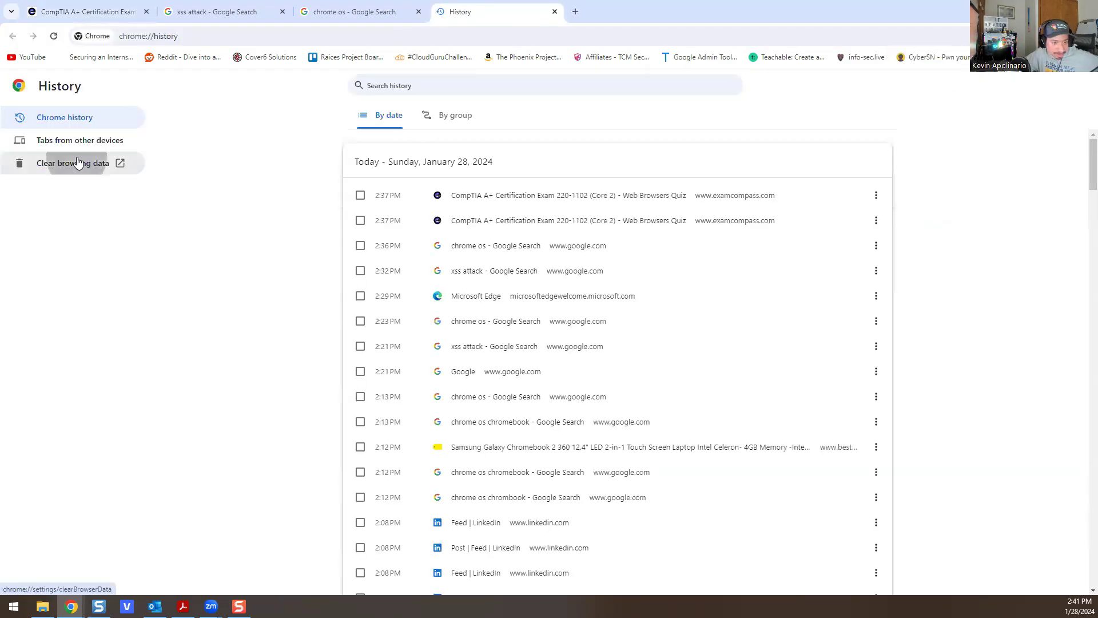
Step: Show the Advanced clear-browsing-data options and look through them
left_click(618, 233)
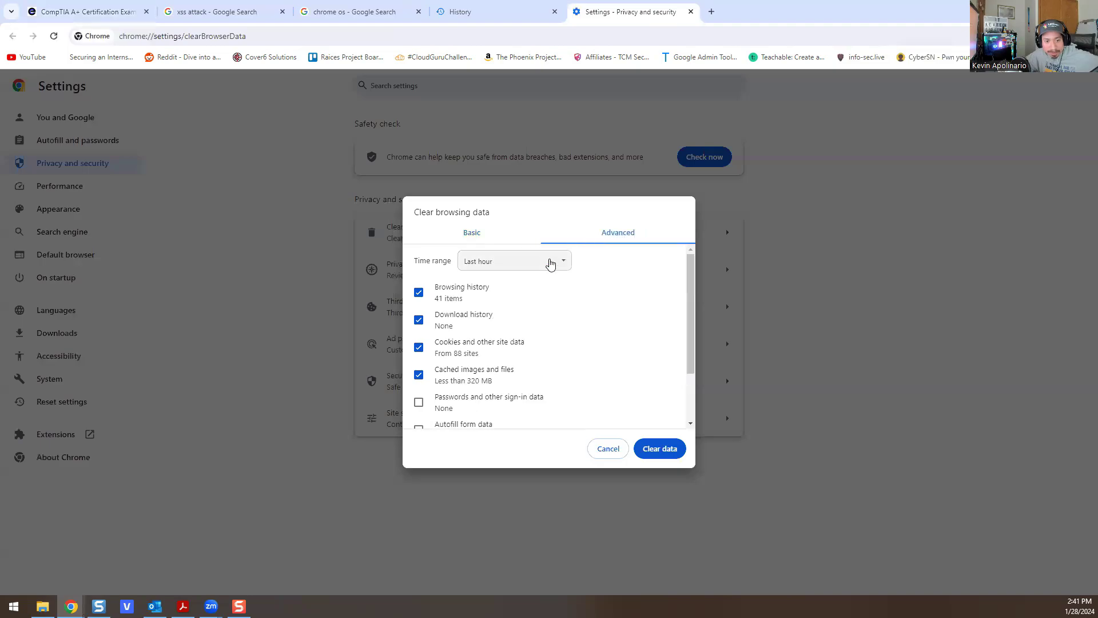
left_click_drag(508, 216, 491, 182)
scroll(534, 321, "down", 1)
scroll(526, 338, "up", 1)
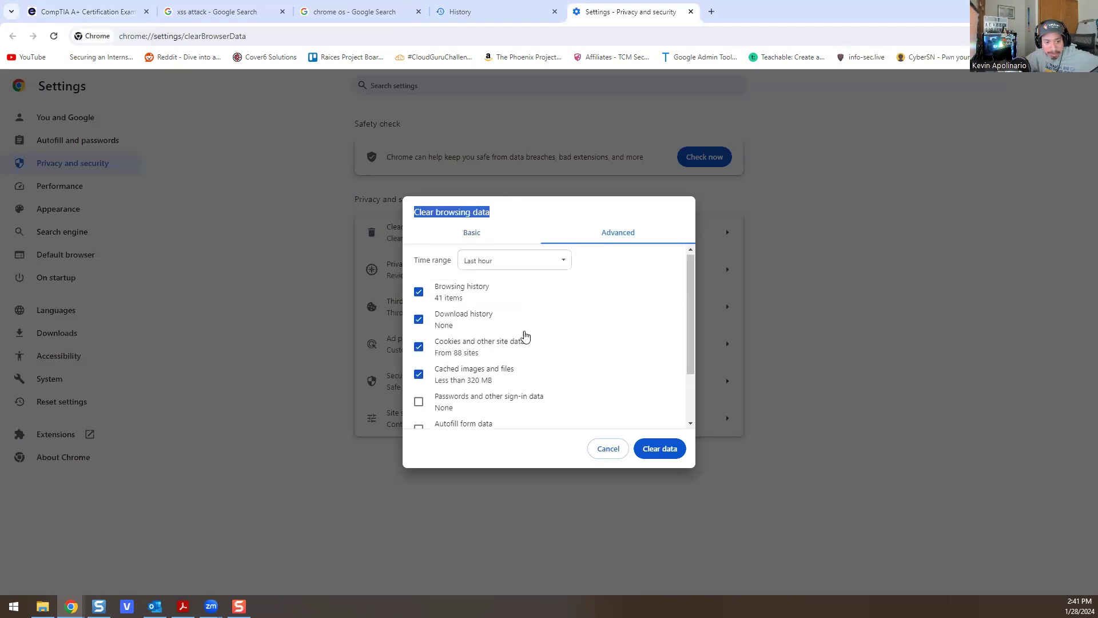
scroll(464, 302, "down", 1)
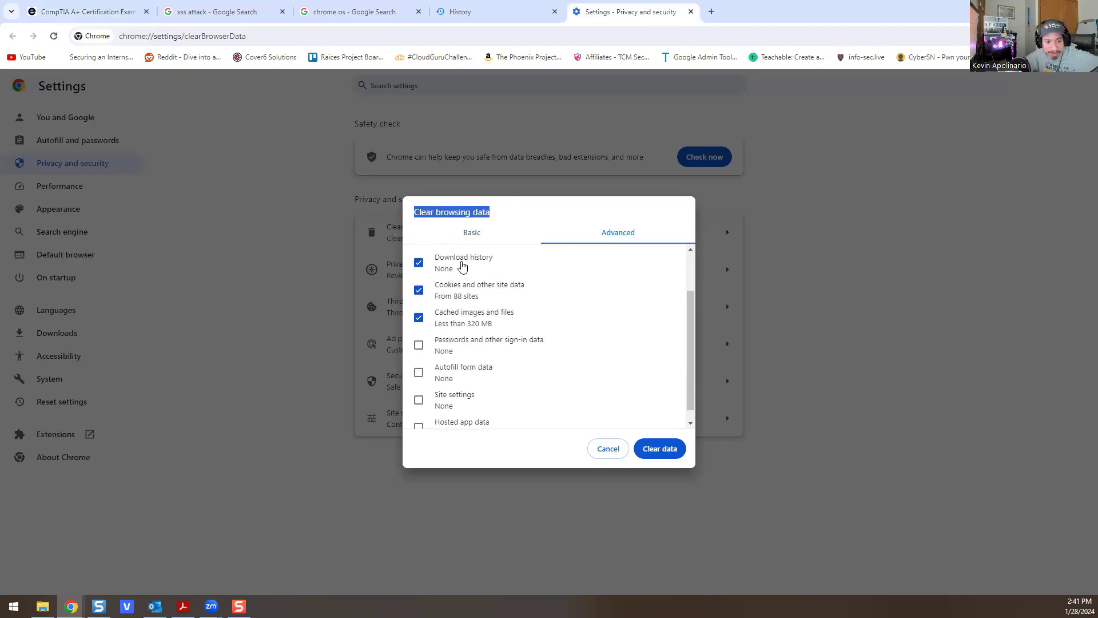
scroll(465, 309, "down", 1)
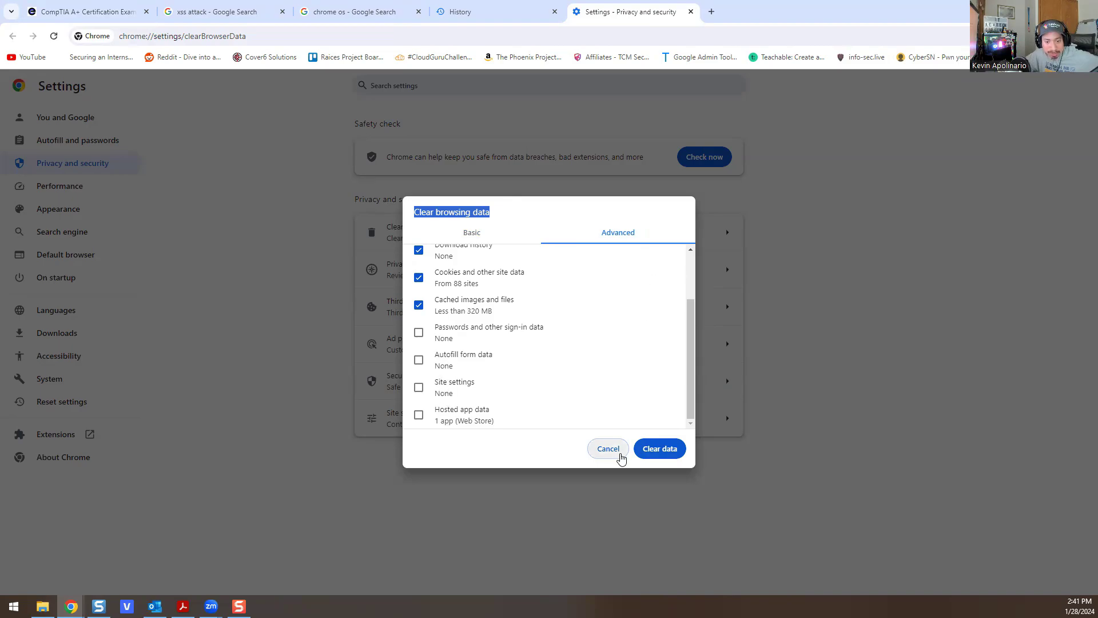
Step: Close the History and chrome os tabs and go back to the quiz
left_click(555, 12)
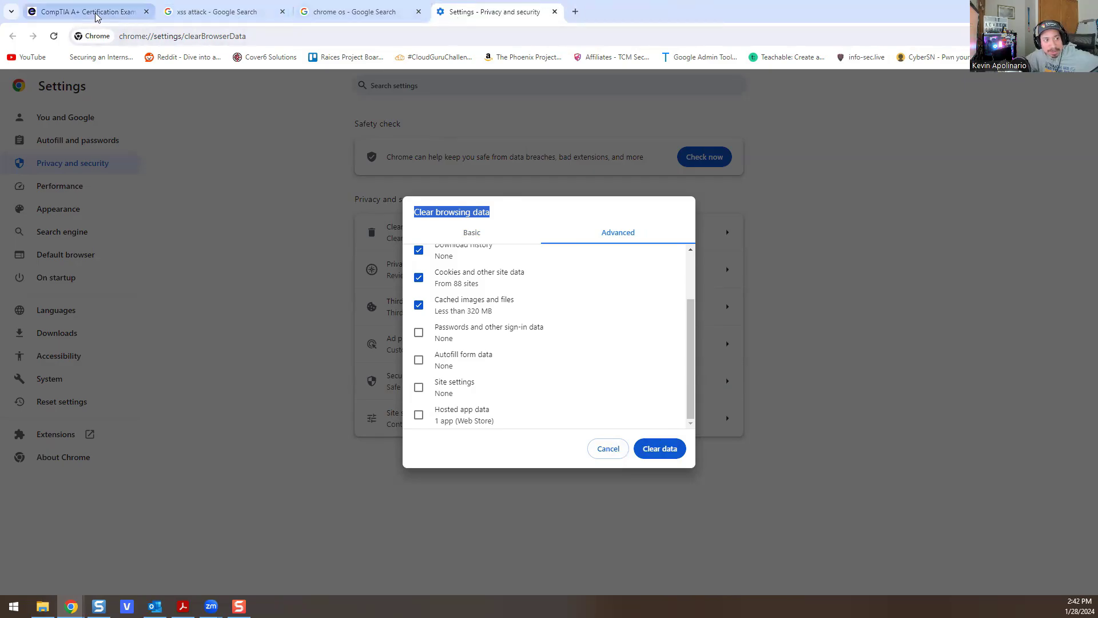
left_click(418, 12)
left_click(100, 16)
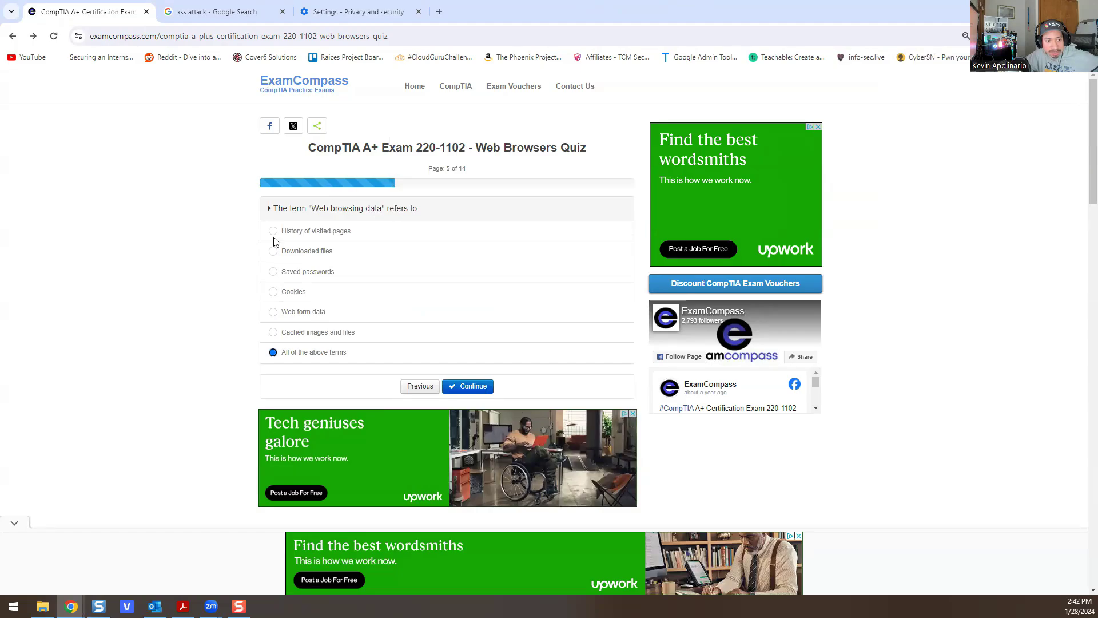
scroll(310, 310, "down", 2)
scroll(309, 309, "up", 4)
Step: Revisit the Clear browsing data settings, clear the text selection, and return to the quiz
left_click(355, 11)
scroll(532, 315, "up", 2)
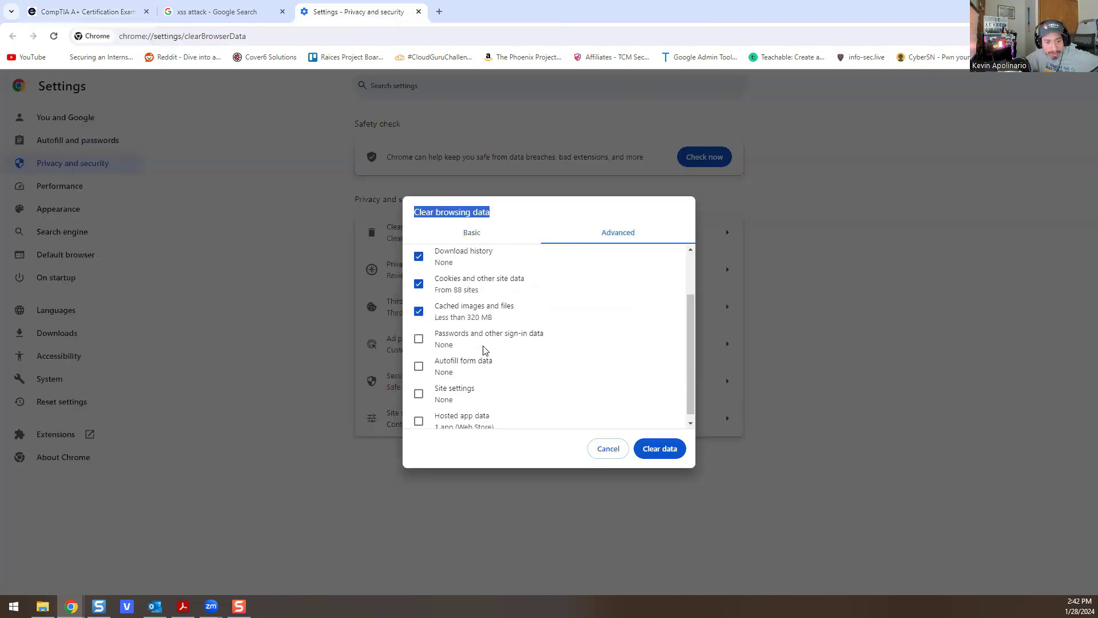
scroll(465, 366, "up", 2)
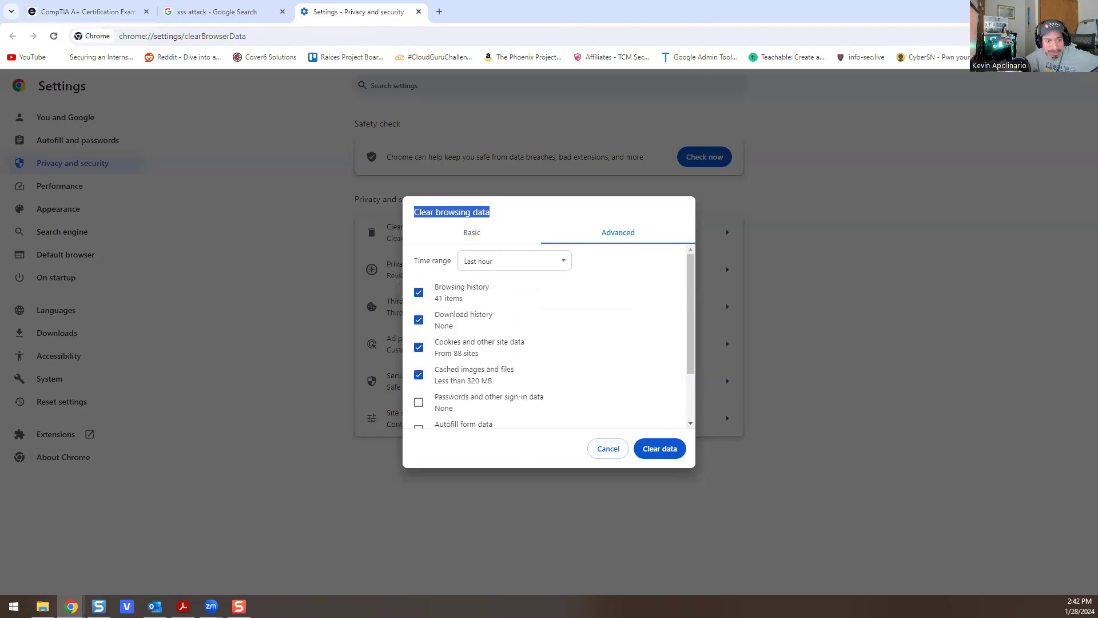
left_click(426, 222)
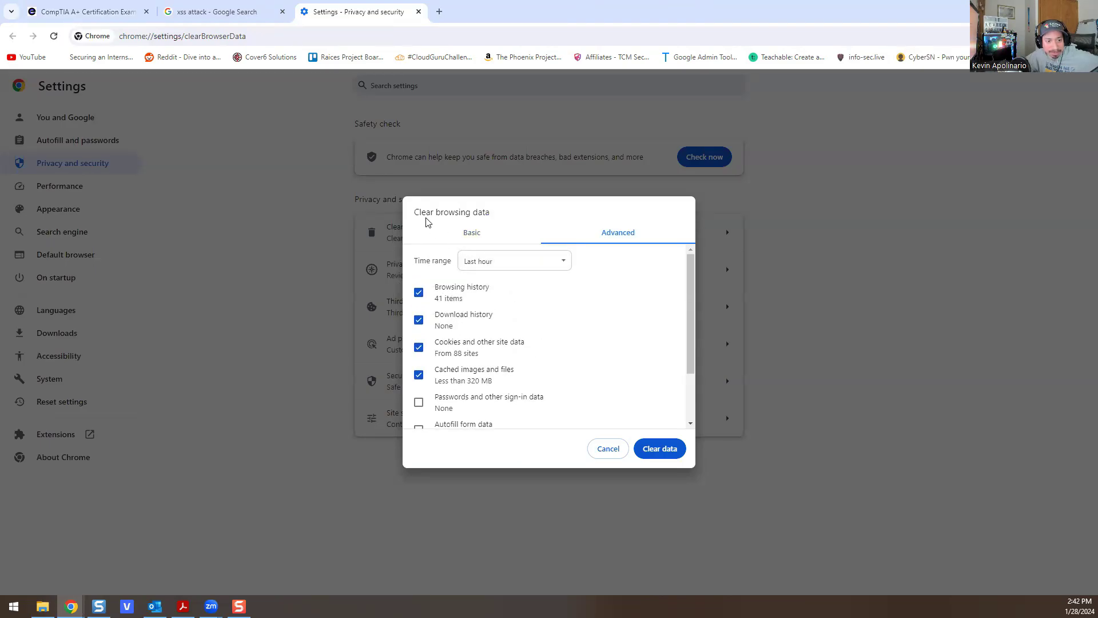
left_click(114, 11)
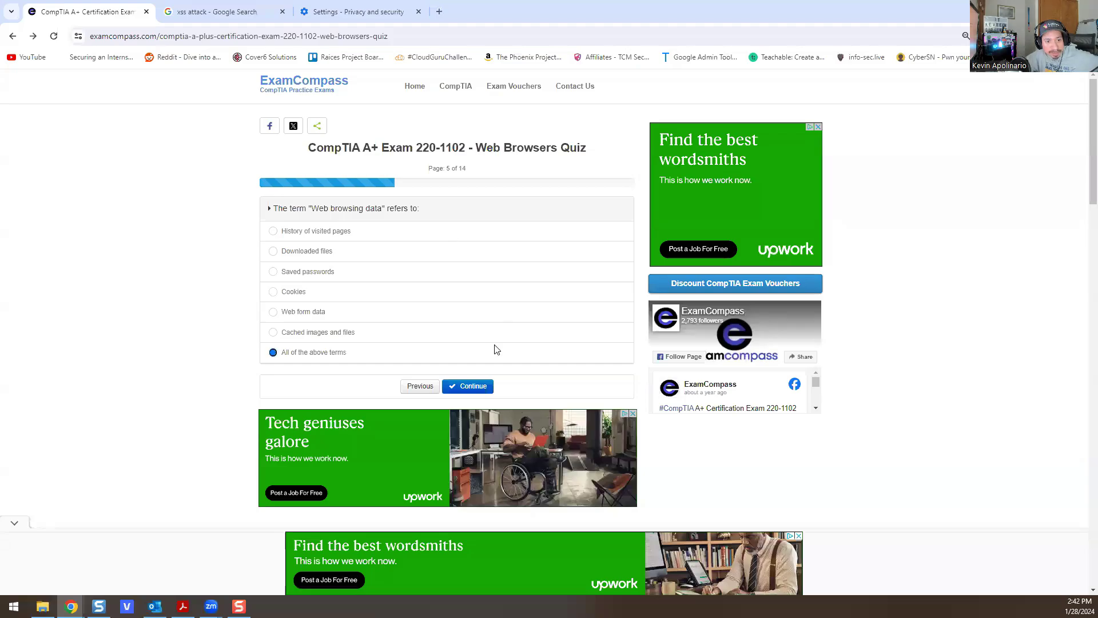
Step: Answer page 6 with 'Page loading speed' and open Clear browsing data in a new tab
left_click(463, 387)
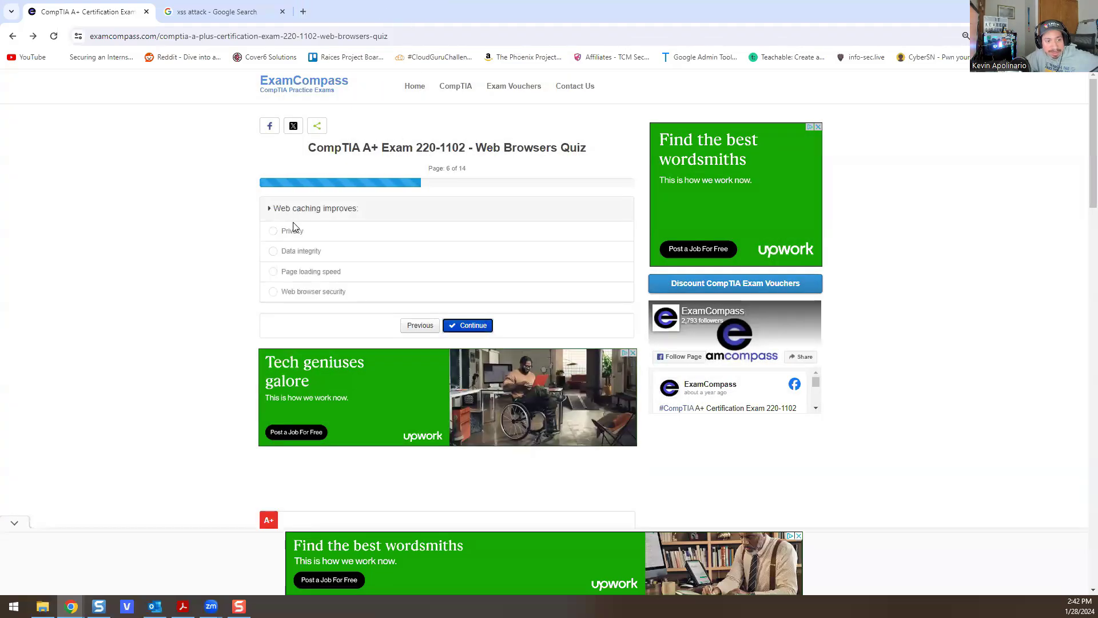
left_click(293, 275)
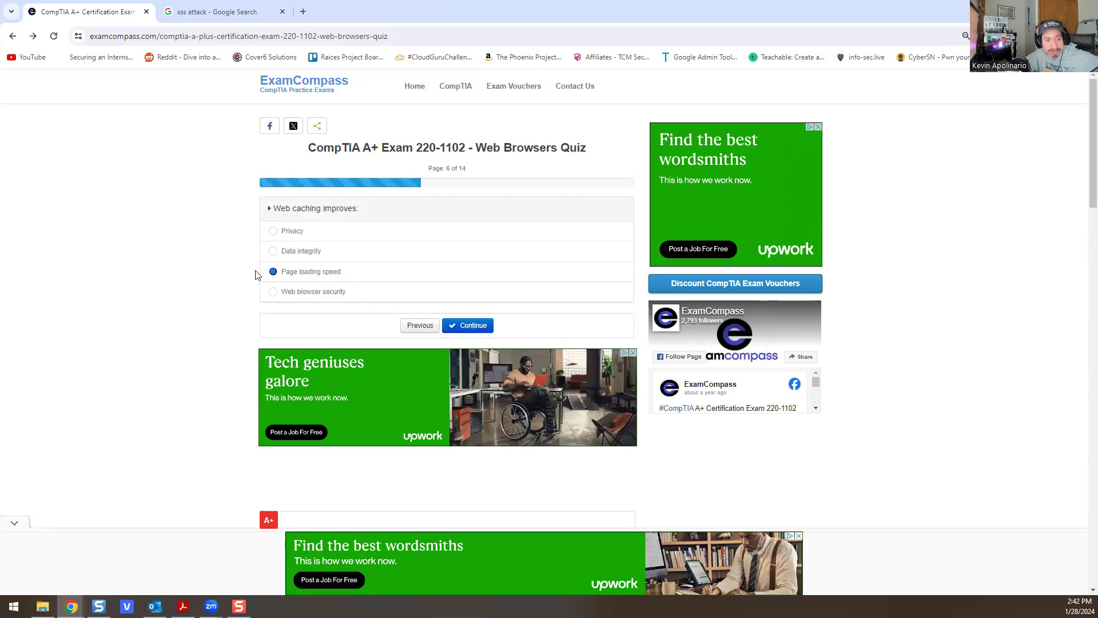
left_click(303, 12)
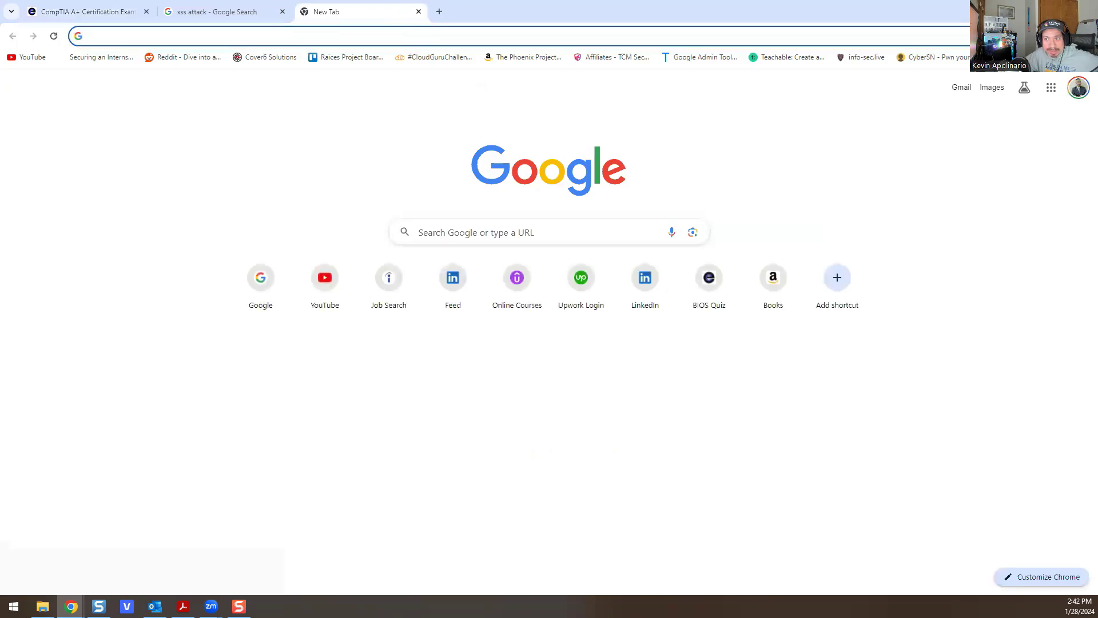
left_click(1087, 35)
mouse_move(945, 163)
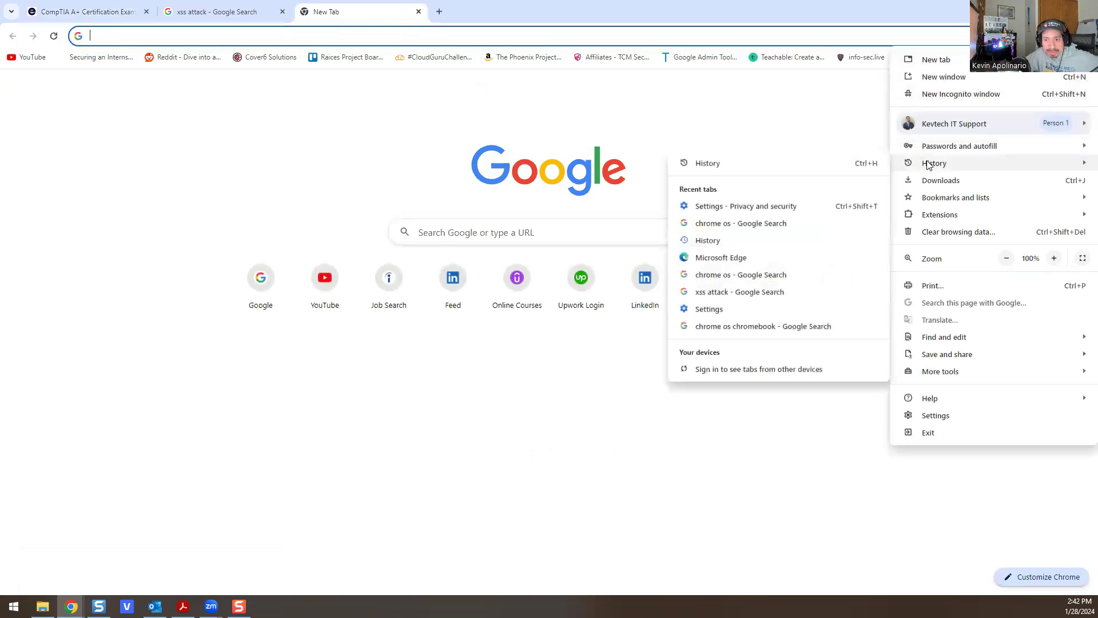
left_click(807, 164)
left_click(80, 161)
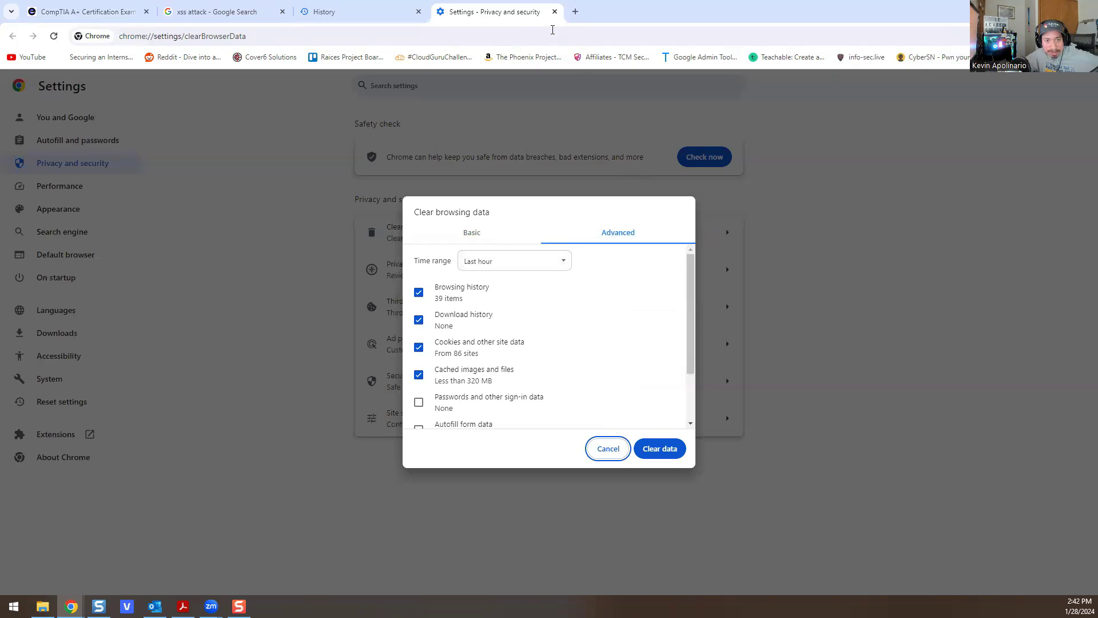
Step: Close the settings and History tabs, return to the quiz, and continue to page 7
left_click(554, 11)
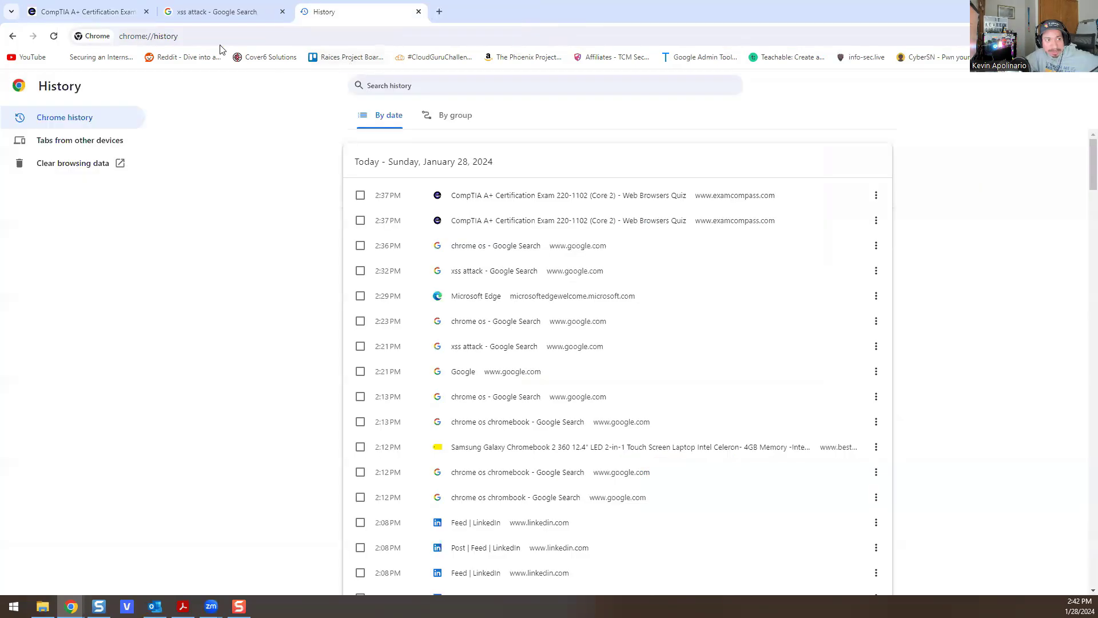
left_click(418, 11)
left_click(118, 9)
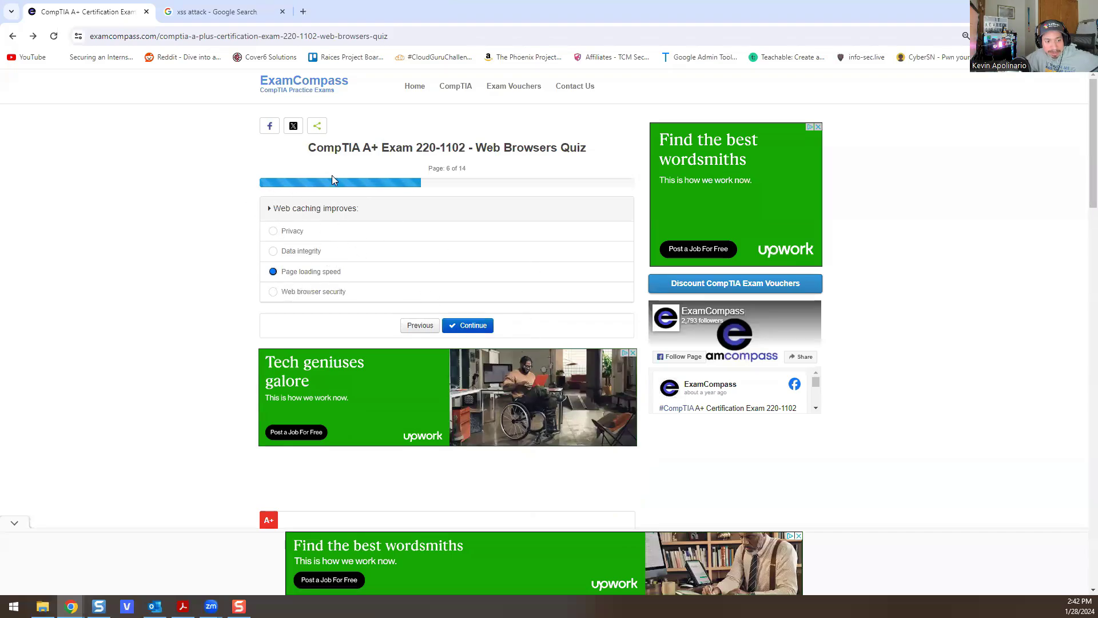
left_click(472, 331)
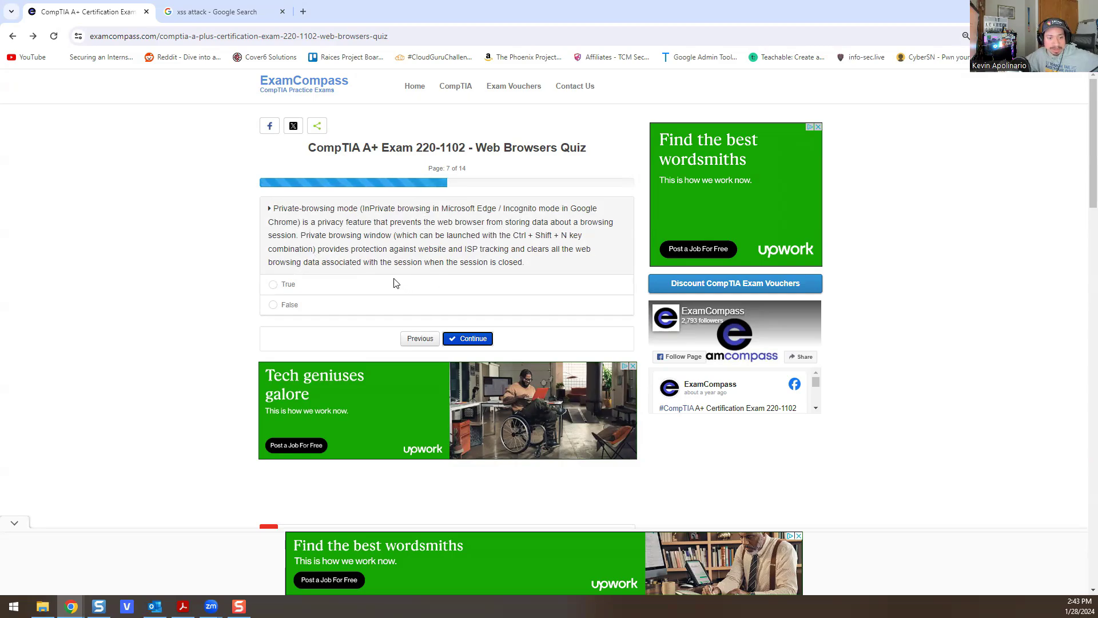
Step: Choose False for the private-browsing statement on quiz page 7
left_click(278, 305)
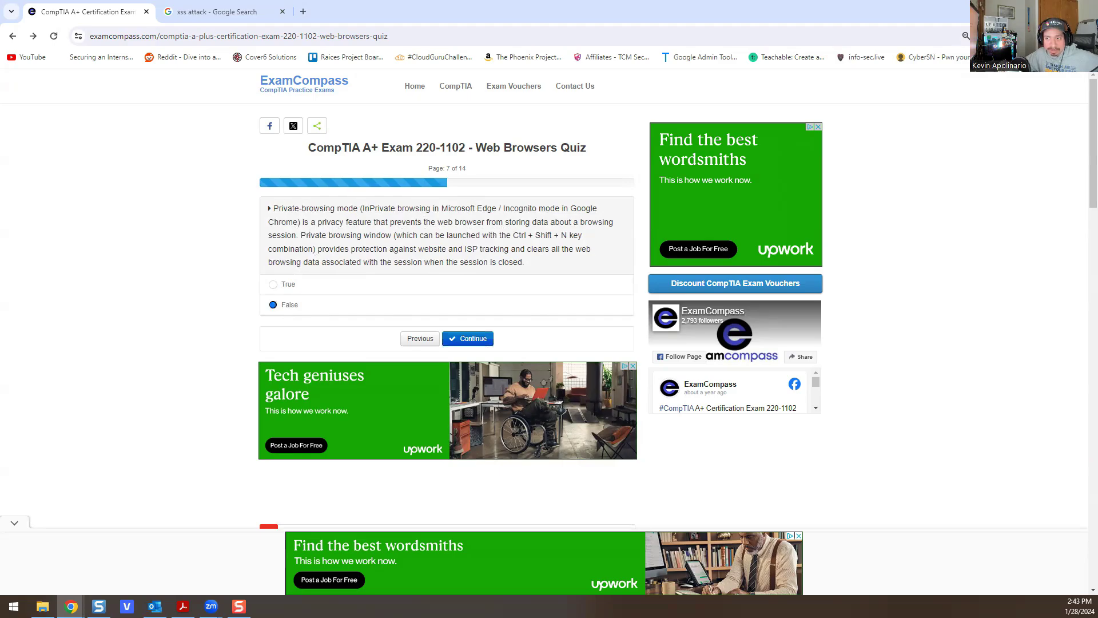
key("alt+f")
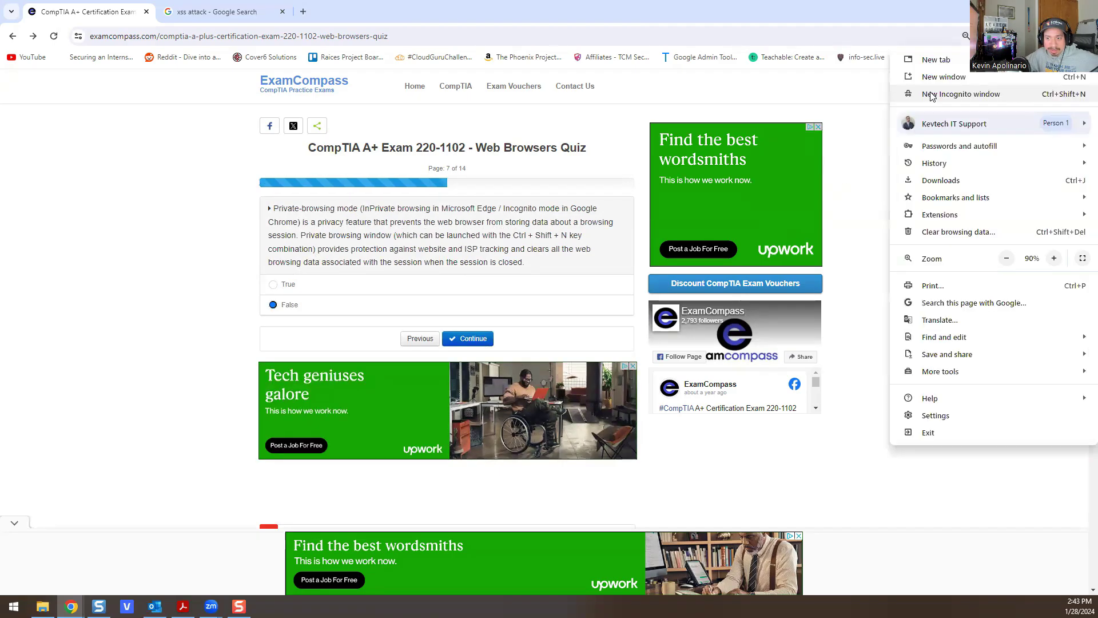
left_click(932, 95)
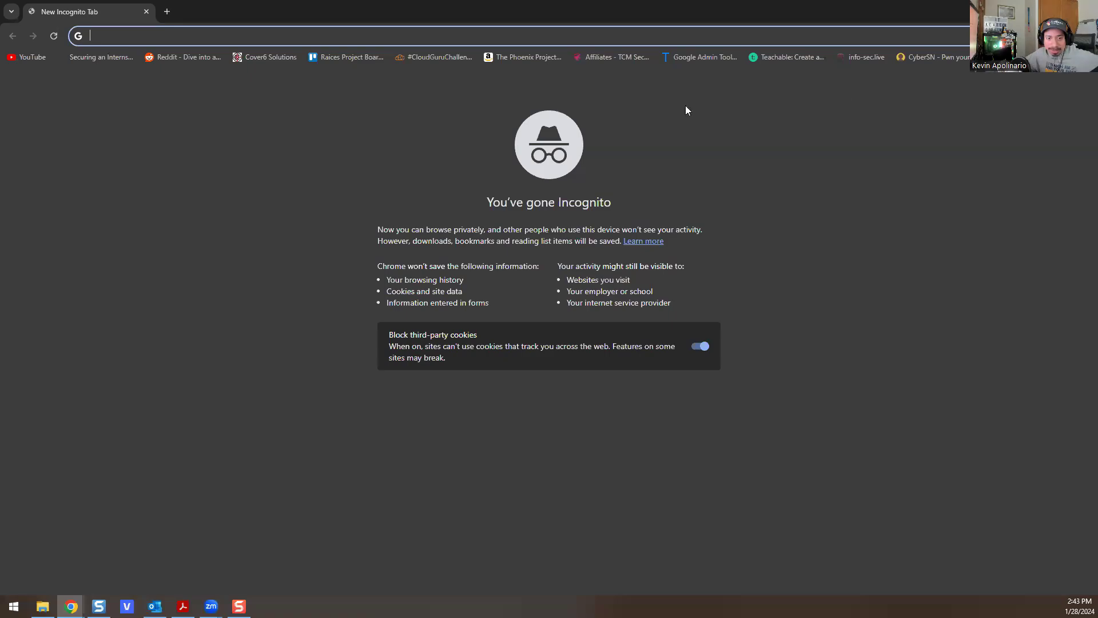
left_click(391, 265)
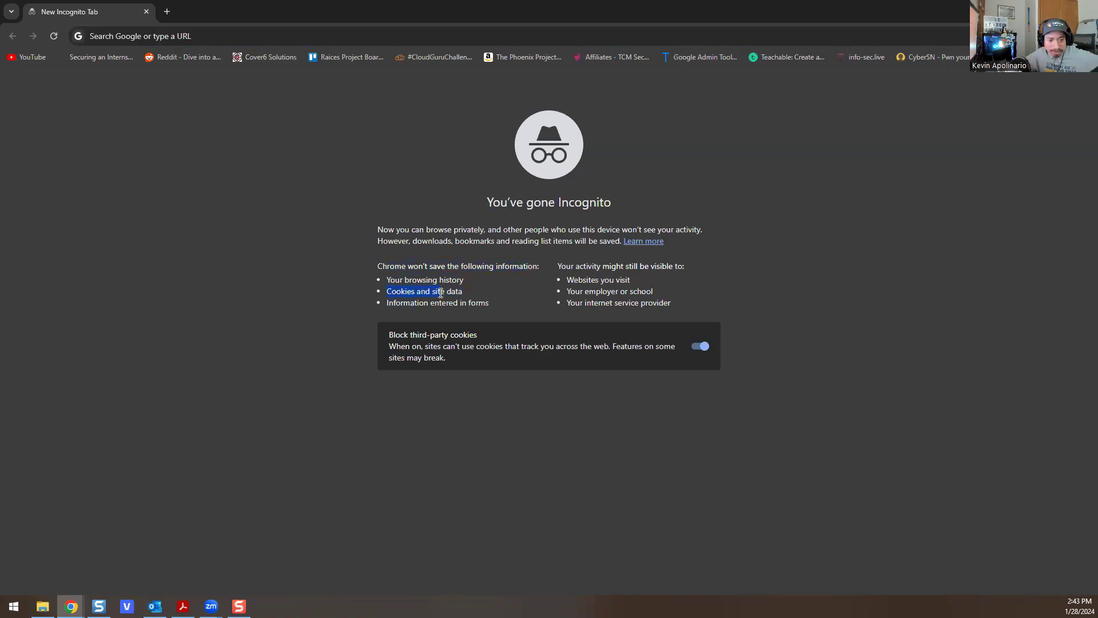
left_click_drag(434, 304, 483, 301)
left_click(493, 299)
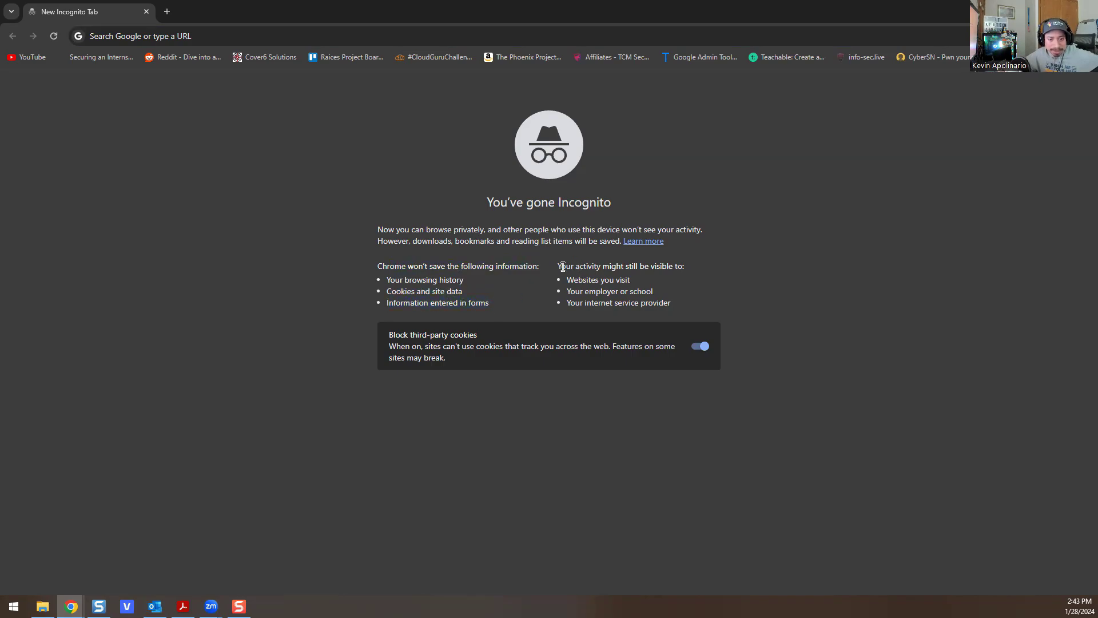
left_click_drag(566, 267, 643, 262)
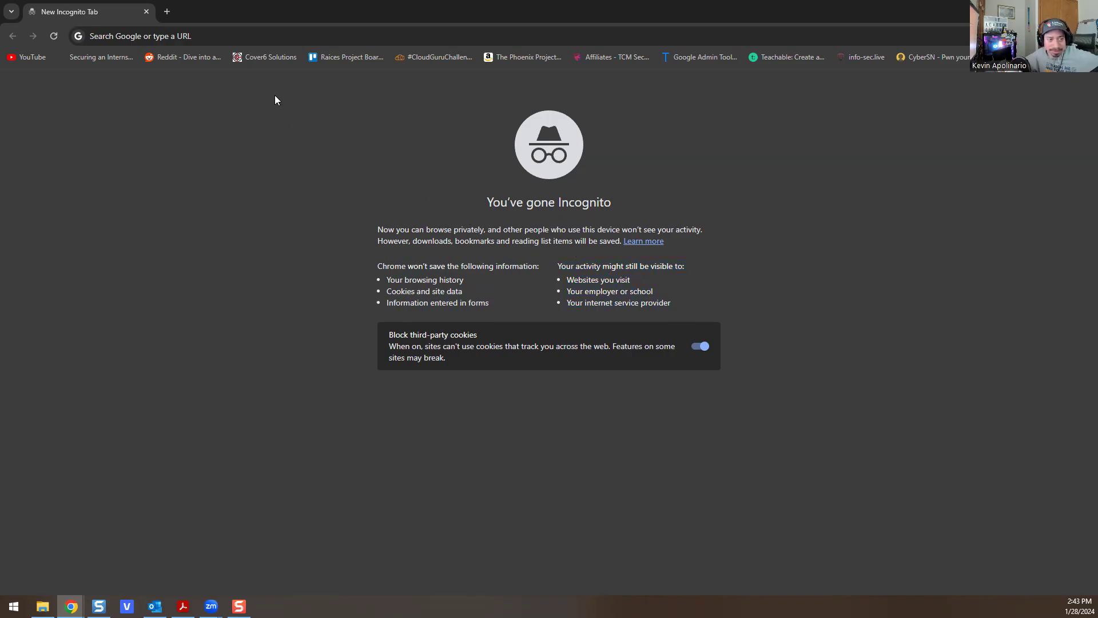
left_click(146, 12)
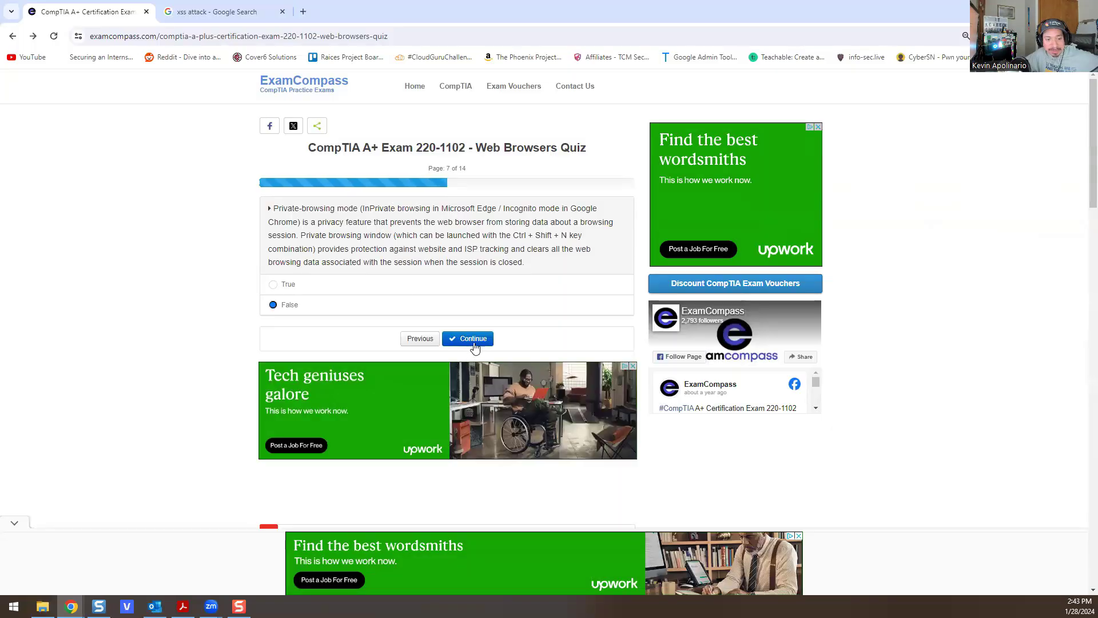
Step: Move to question 8, answer True for browser synchronization, and continue to question 9
left_click(473, 342)
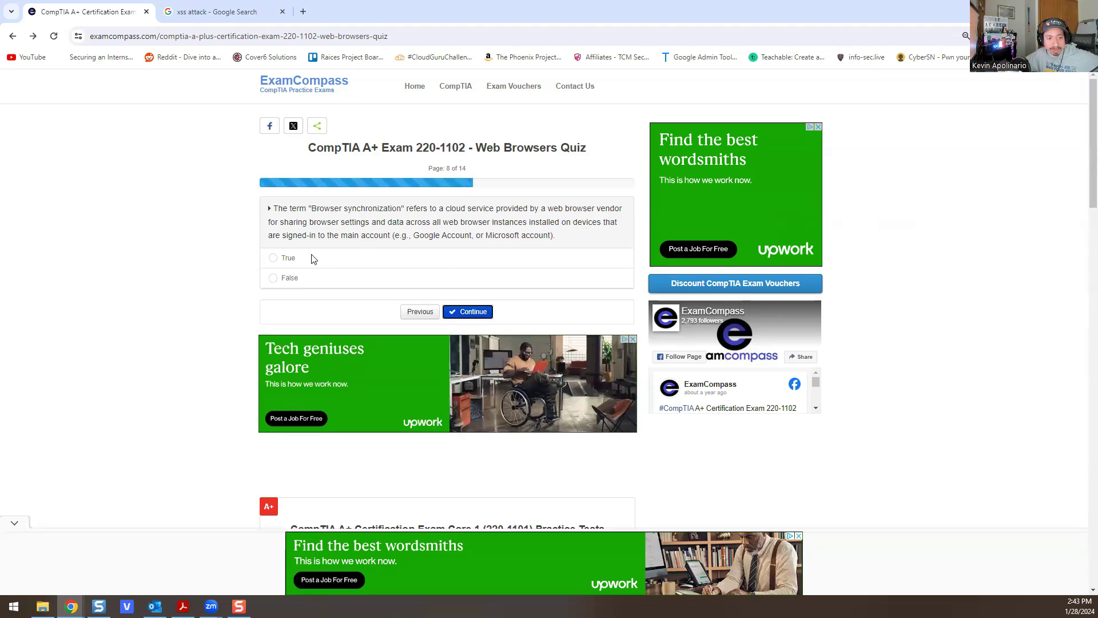
left_click(289, 258)
left_click(468, 311)
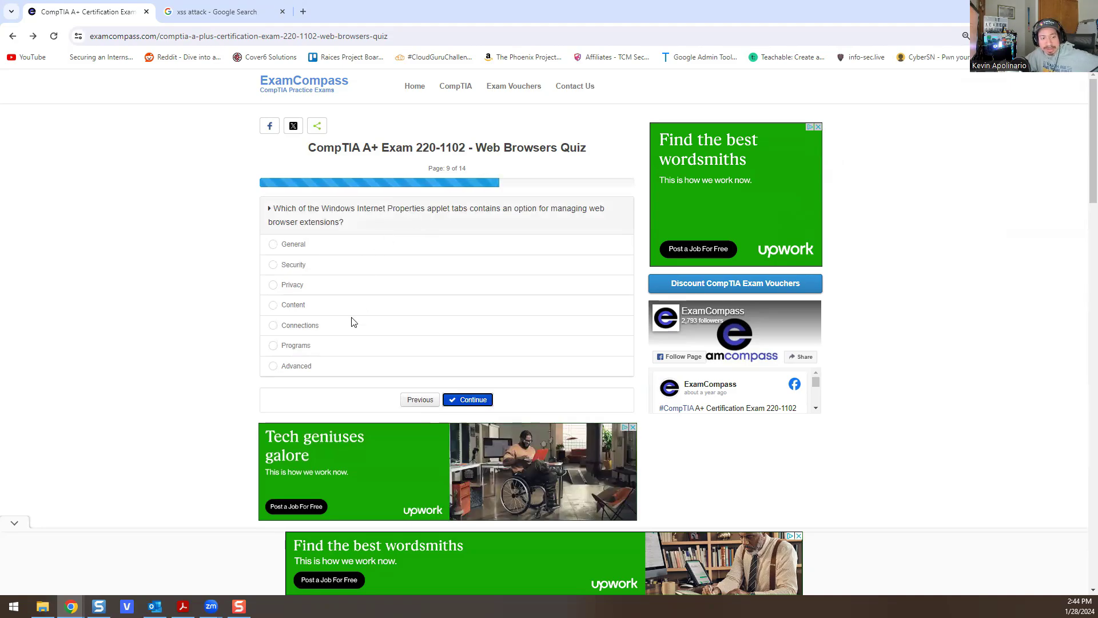
Step: Select Programs for question 9, then open Internet Options from Windows search to its Programs tab
left_click(288, 347)
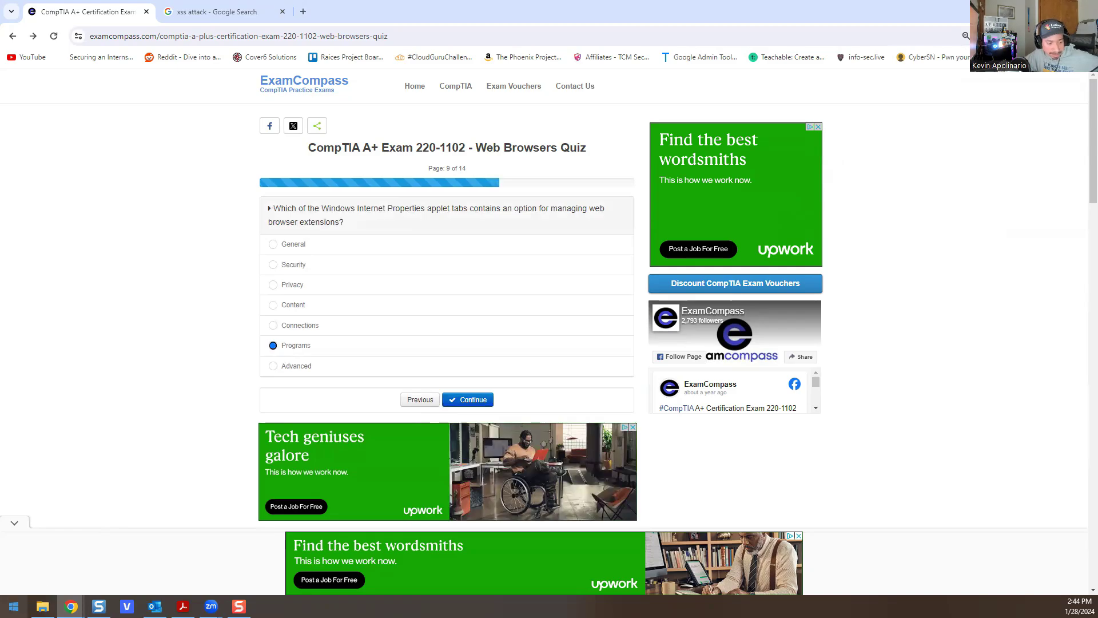
left_click(14, 606)
key("super")
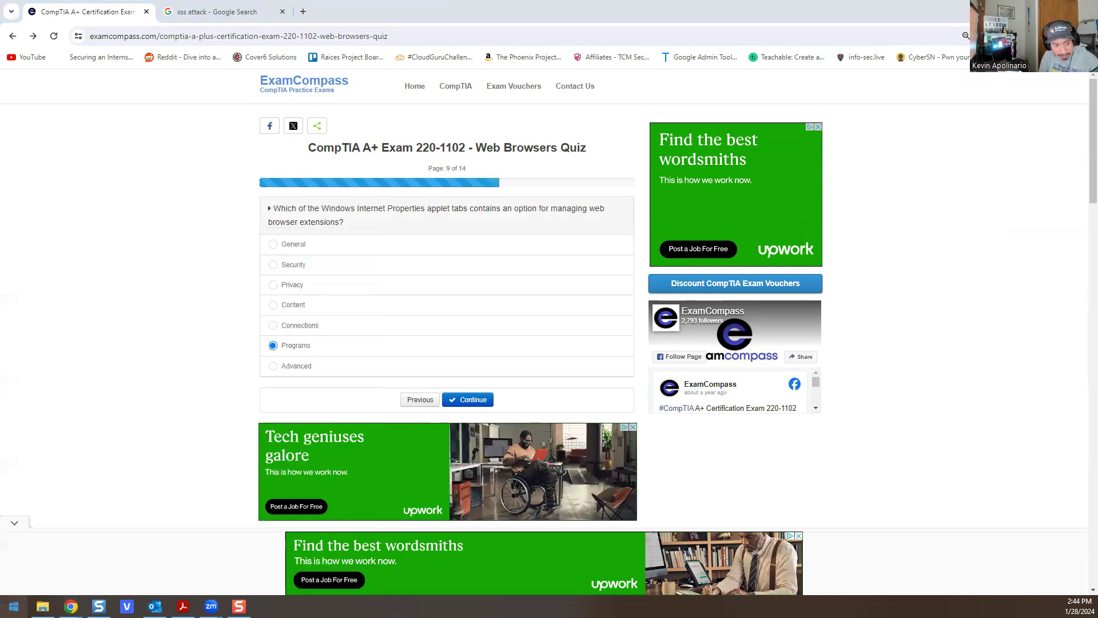
key("super+s")
type("in")
key("Escape")
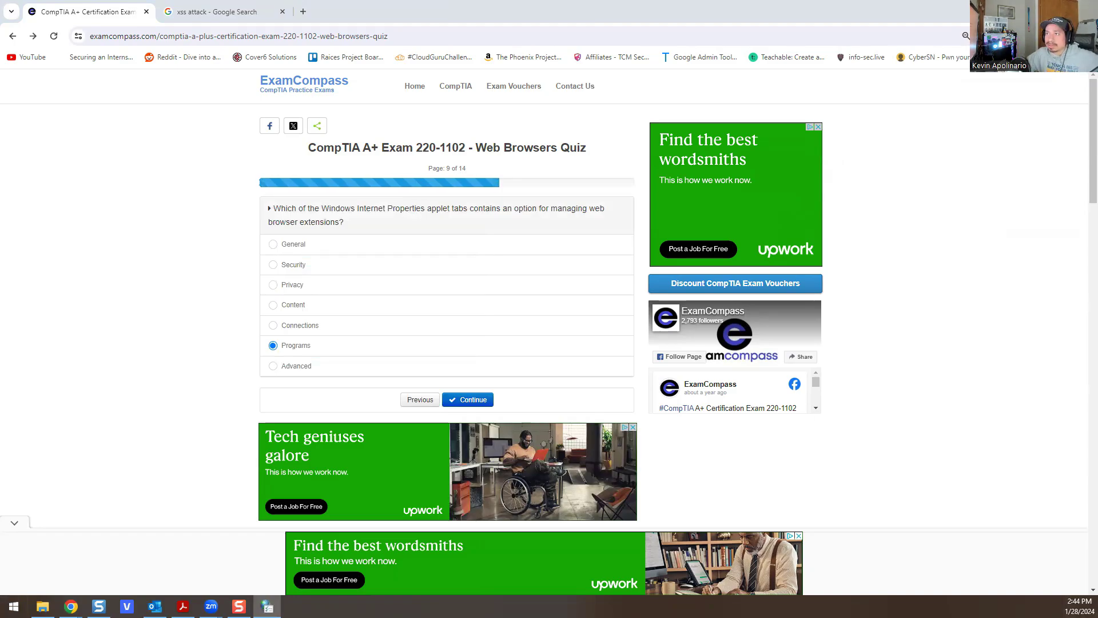
left_click(623, 202)
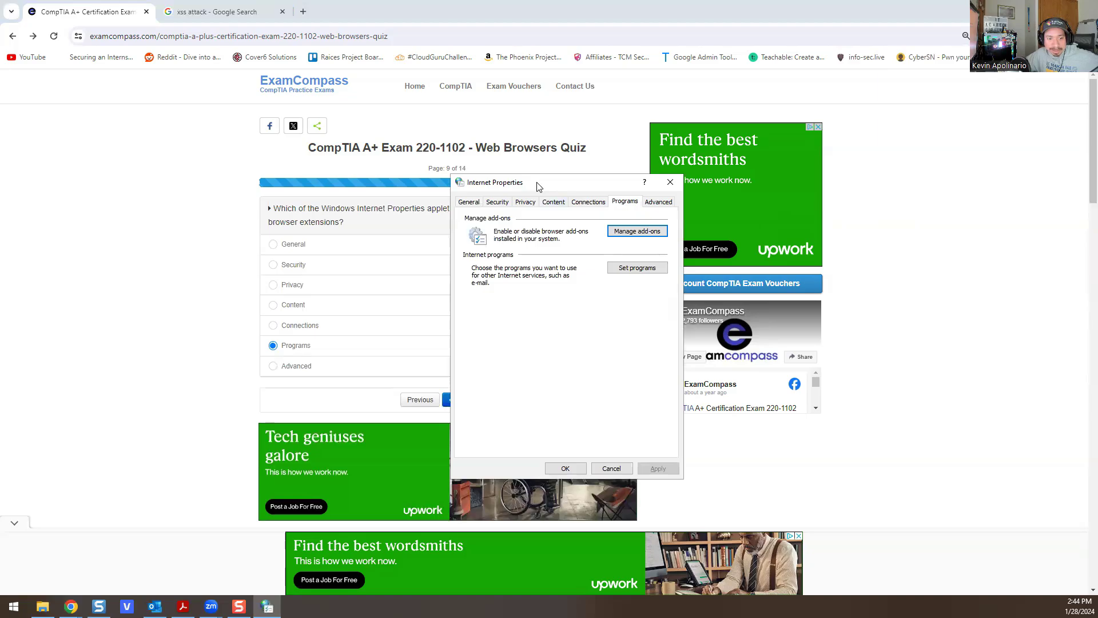
Step: Open Manage add-ons and inspect IEToEdge BHO, Lync Click to Call and Skype for Business Browser Helper
left_click_drag(538, 186, 408, 263)
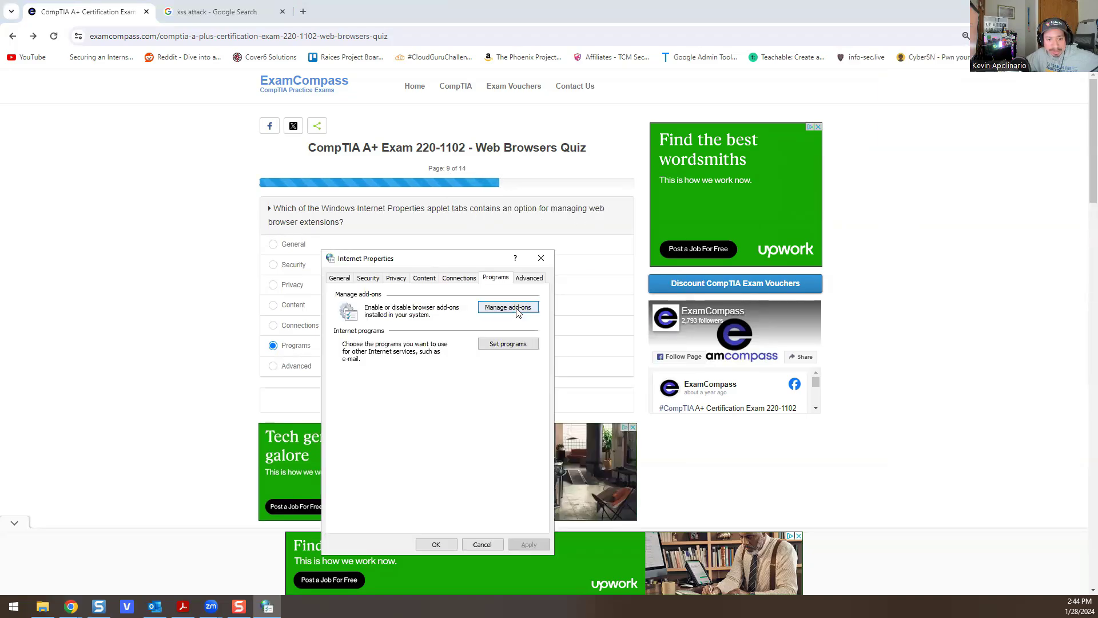
left_click(534, 307)
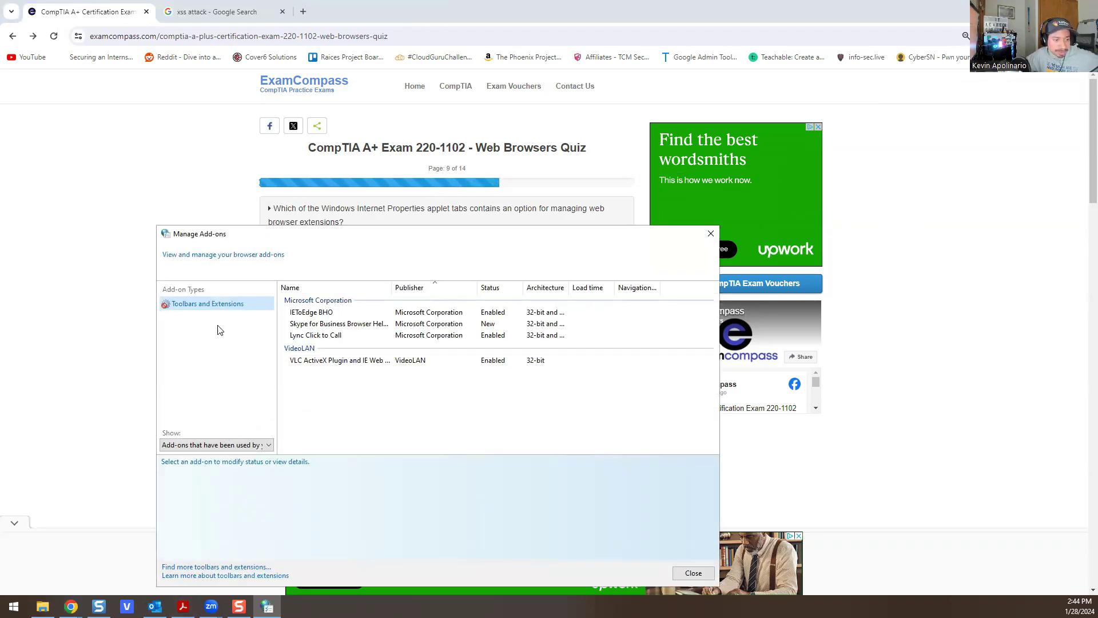
left_click(338, 313)
left_click(337, 336)
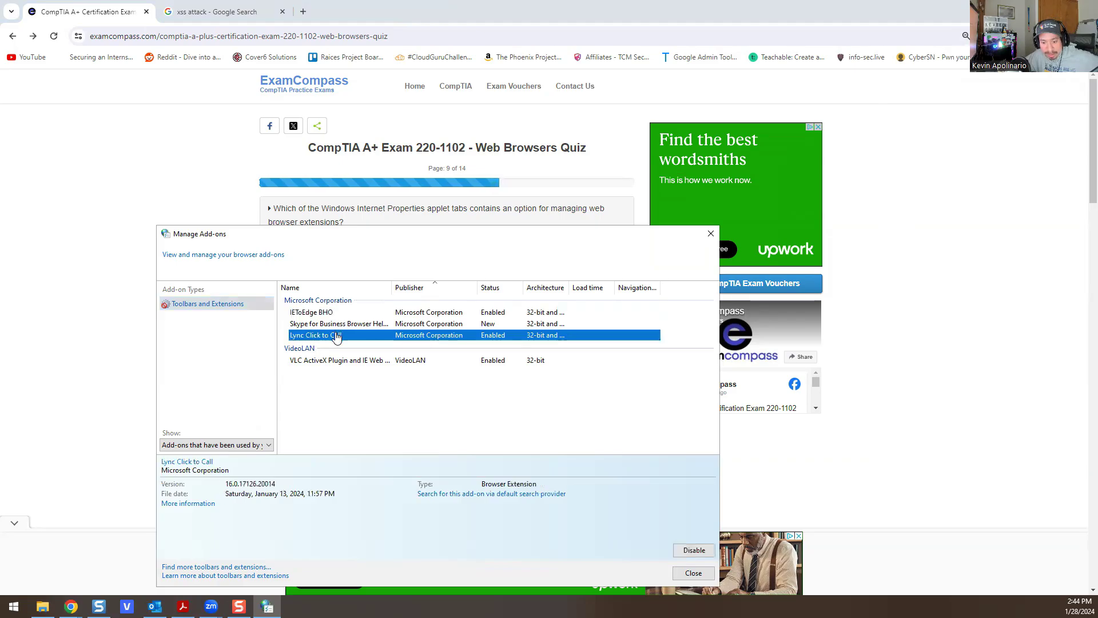
left_click(330, 324)
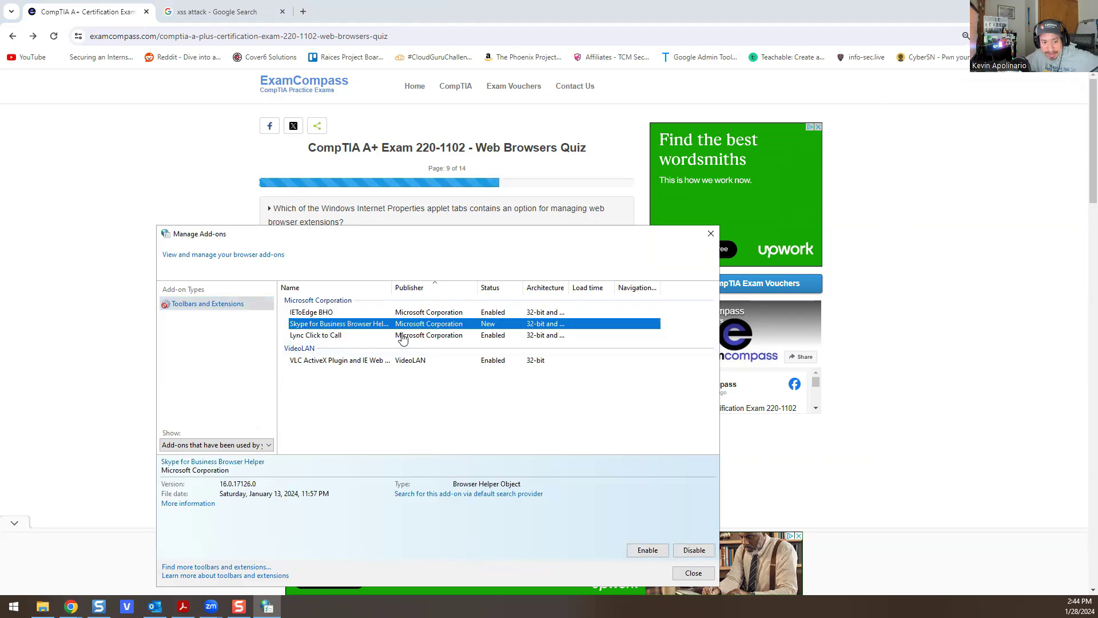
Step: Close the add-ons manager and Internet Properties, then submit the answer to reach question 10
left_click(711, 234)
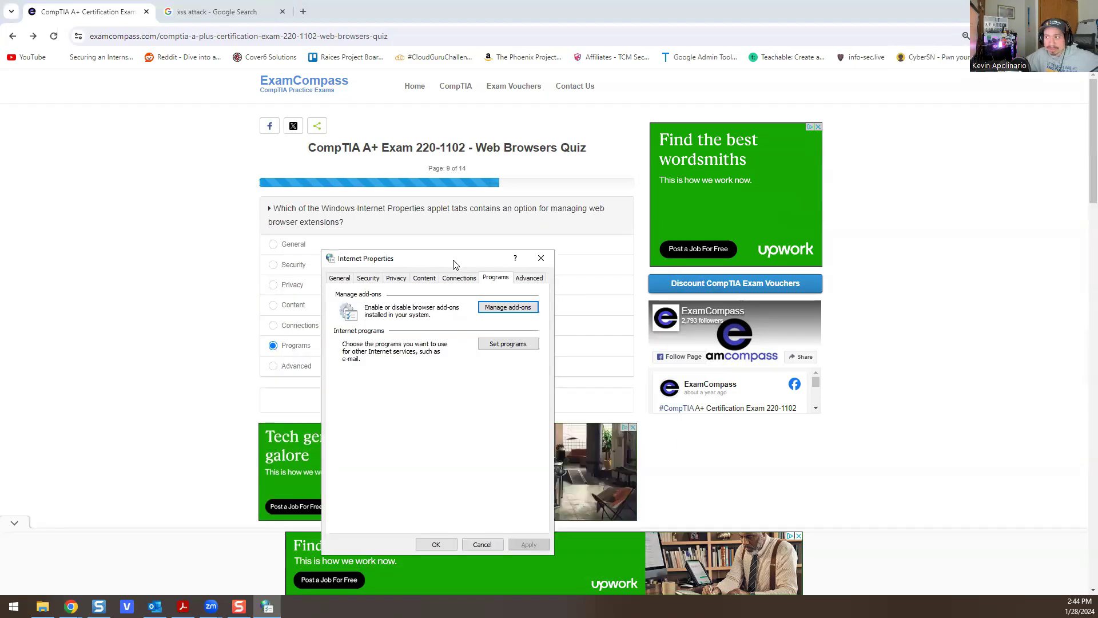
key("Escape")
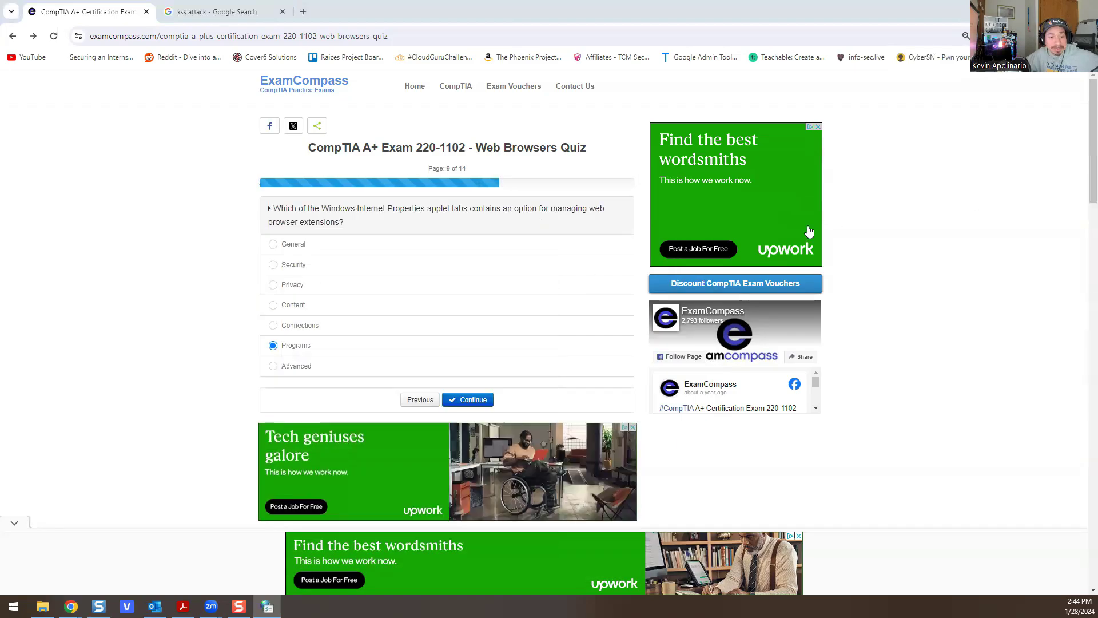
left_click(477, 402)
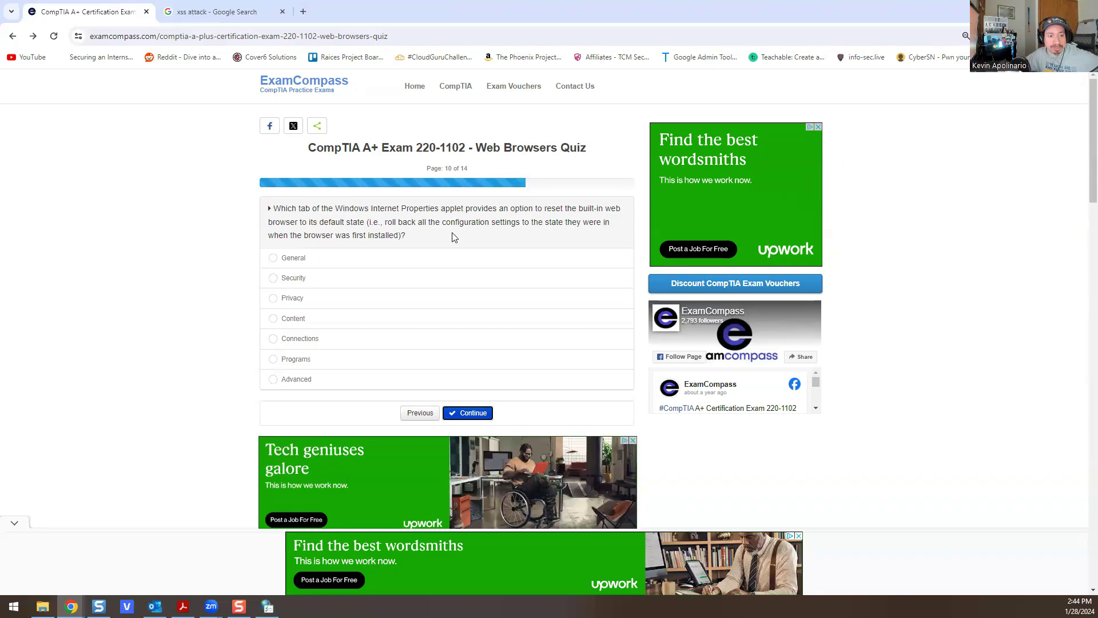
Step: Select Advanced as the answer to the browser-reset question on page 10
left_click_drag(288, 382, 283, 381)
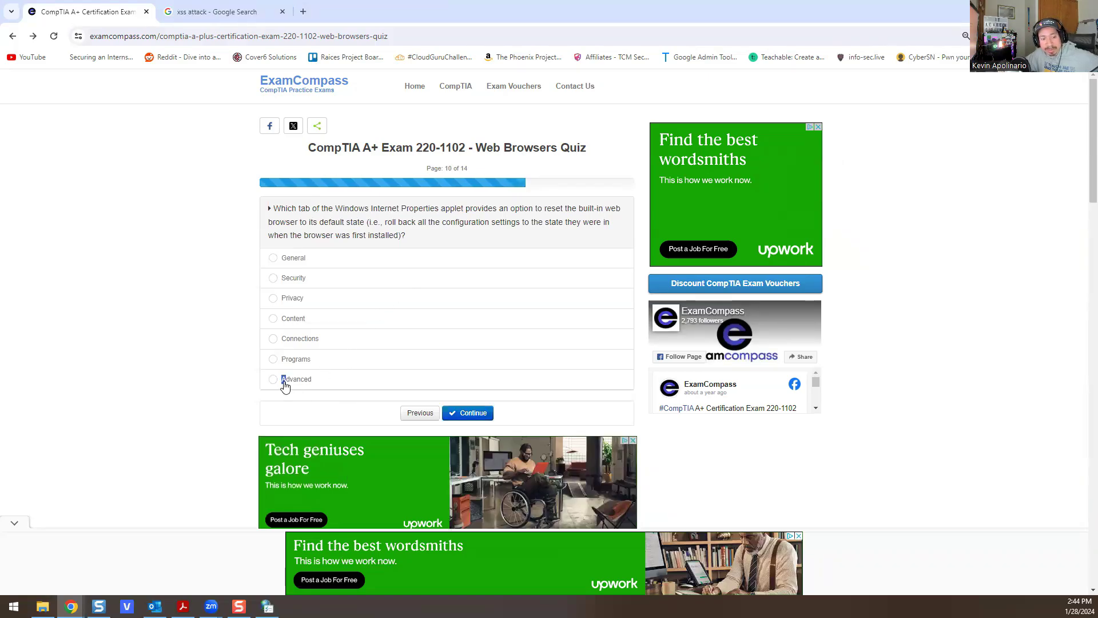
left_click(274, 381)
Step: Review the Advanced tab of Internet Properties, close it, and continue to question 11
left_click(267, 606)
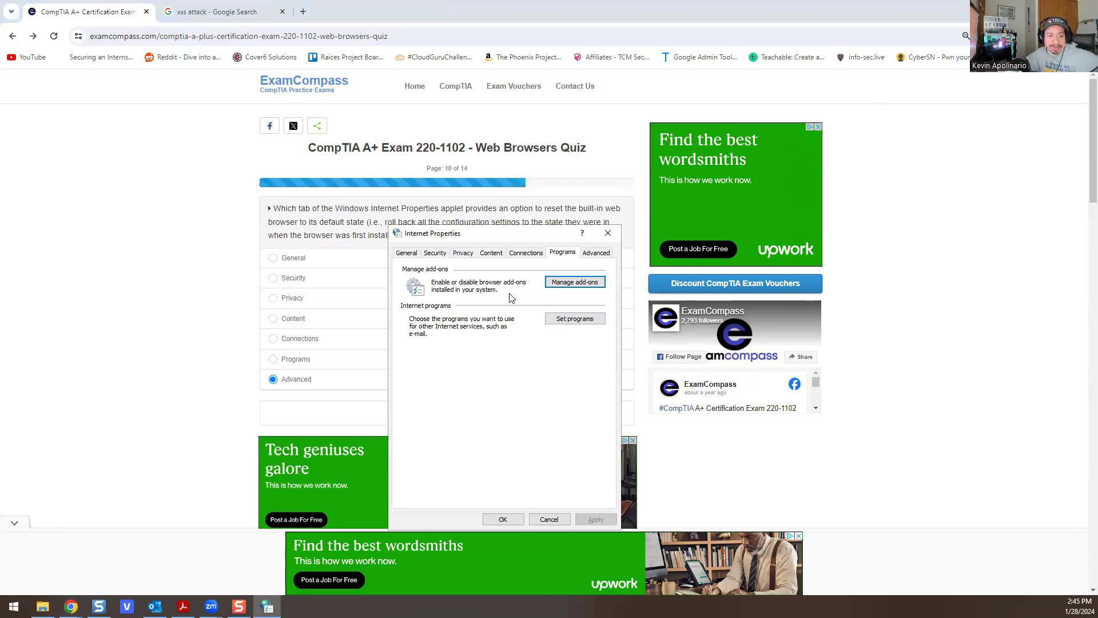
left_click(589, 257)
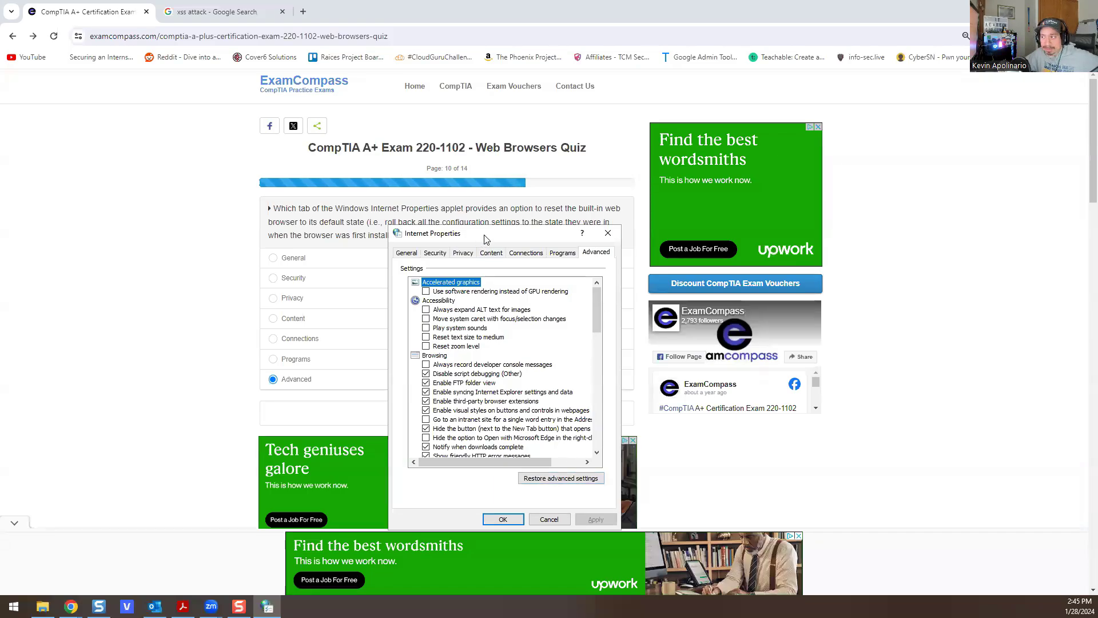
left_click(549, 519)
left_click(485, 413)
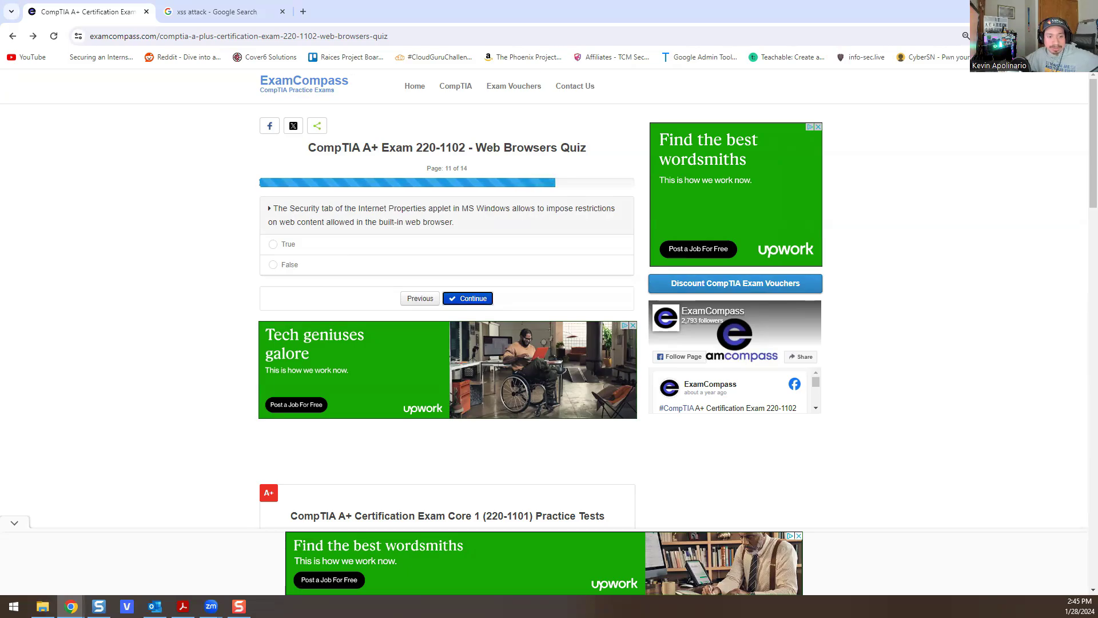
Step: Answer True on questions 11 (Security tab restrictions) and 12 (HTML5 VPN), then look up 'xss attack'
left_click(274, 245)
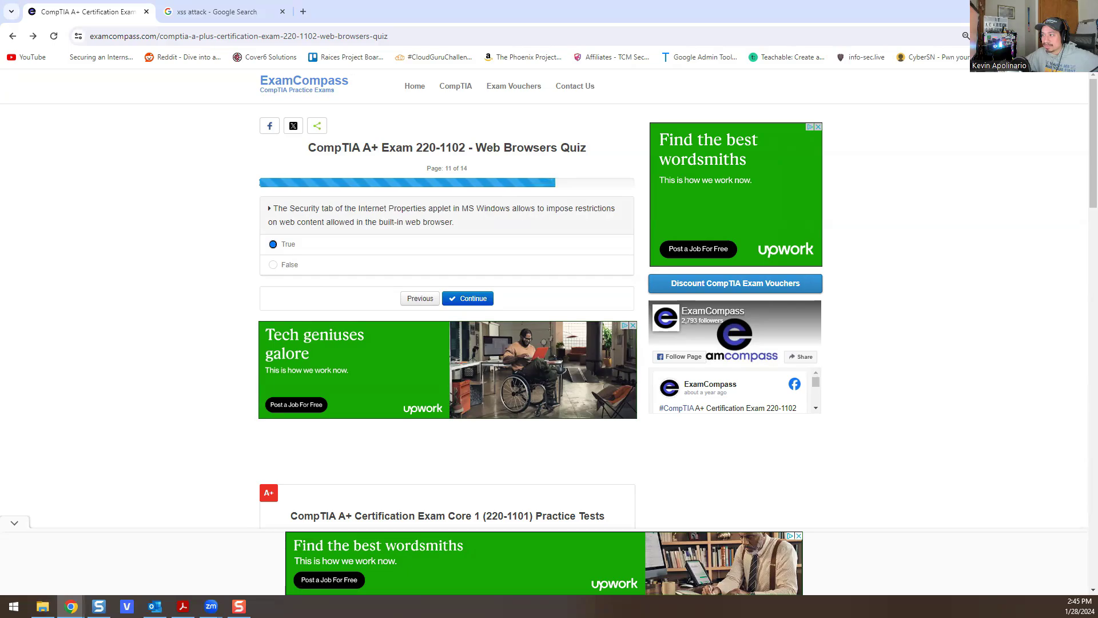
left_click(476, 299)
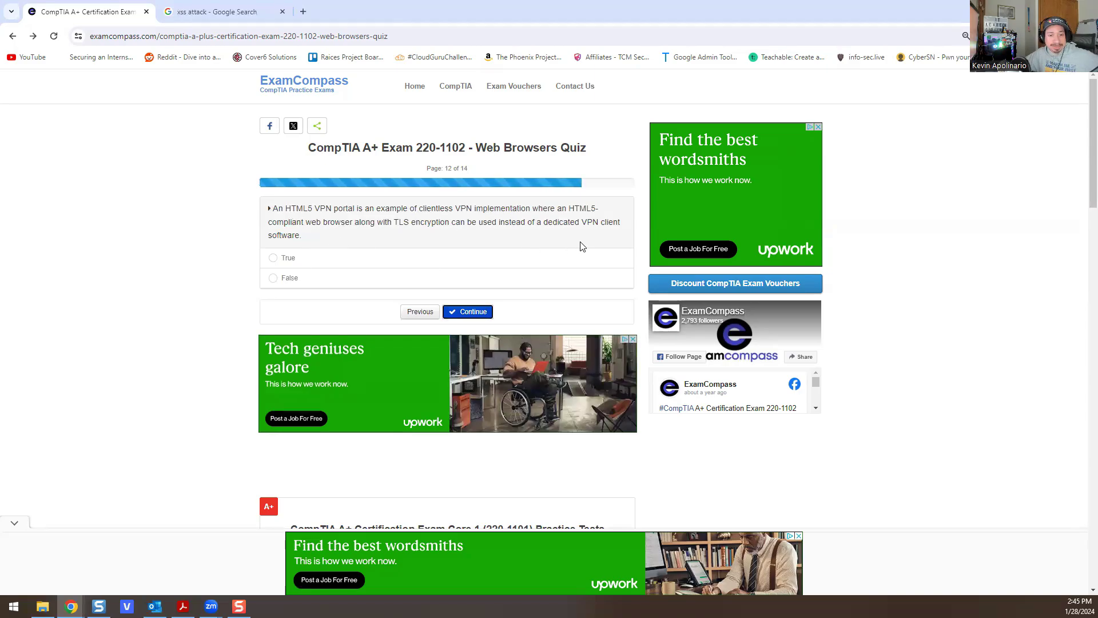
left_click(284, 257)
left_click(484, 314)
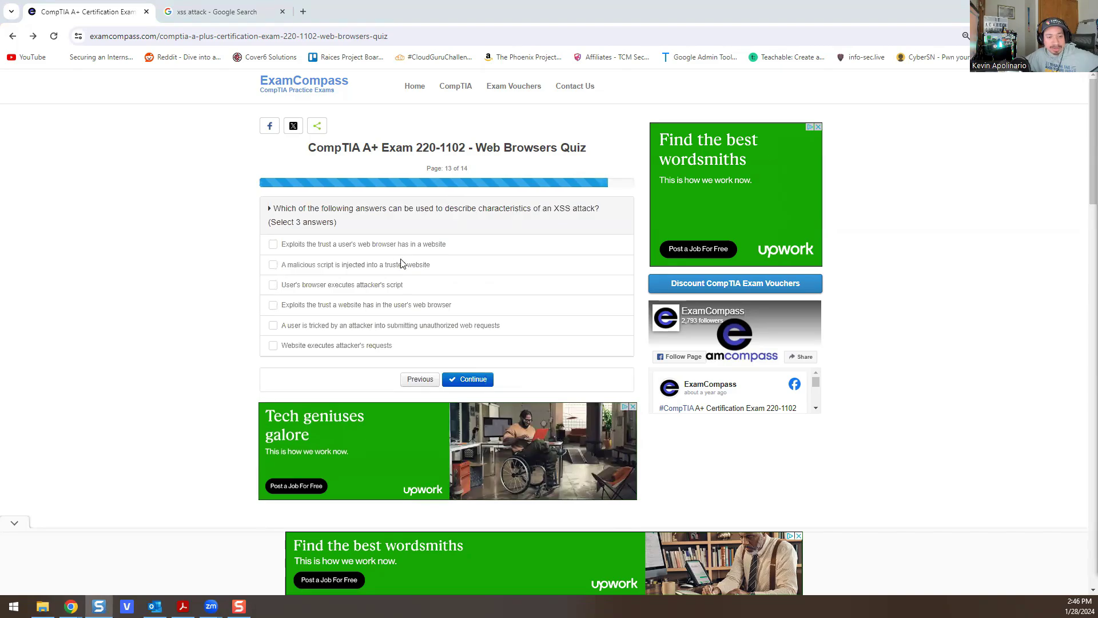
left_click(211, 12)
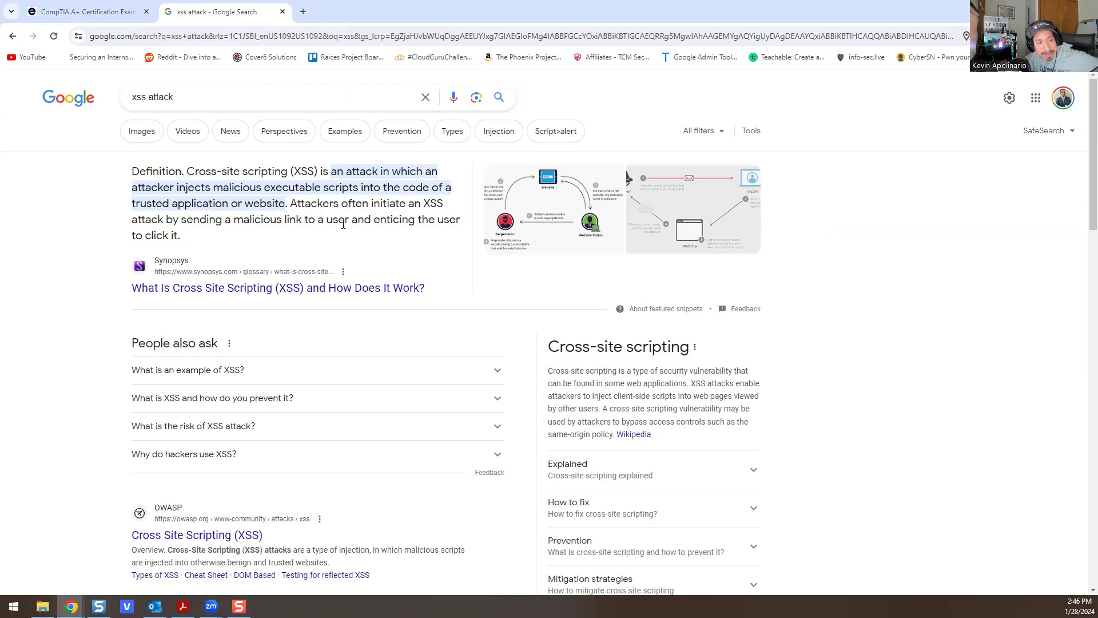
left_click(86, 12)
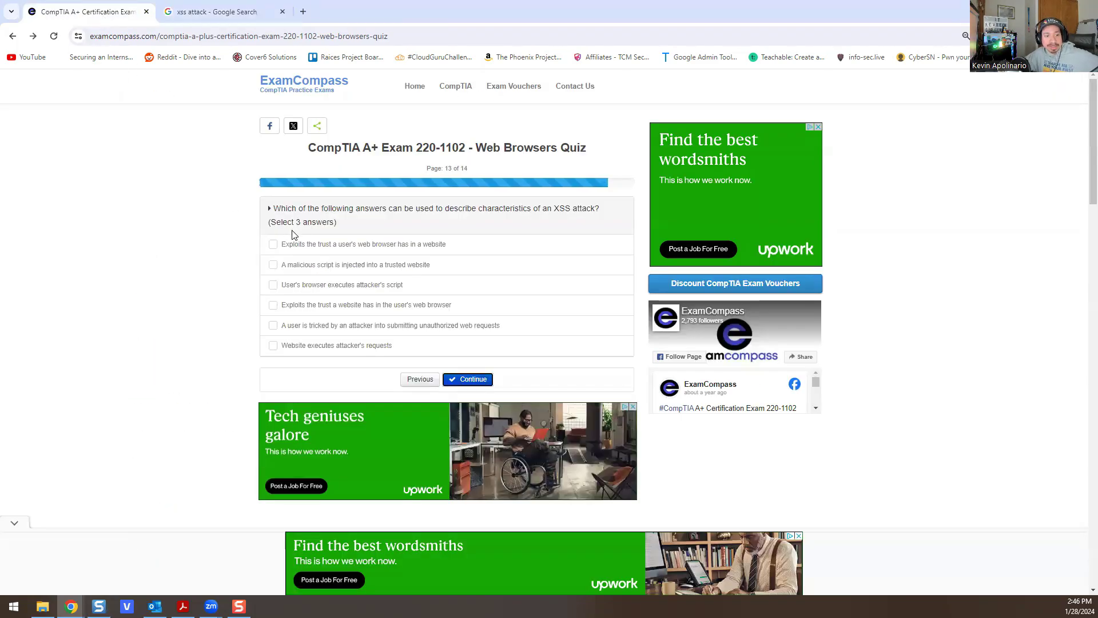
Step: Check the three XSS answers: exploits browser trust, injects malicious scripts, browser runs attacker's script
left_click(329, 244)
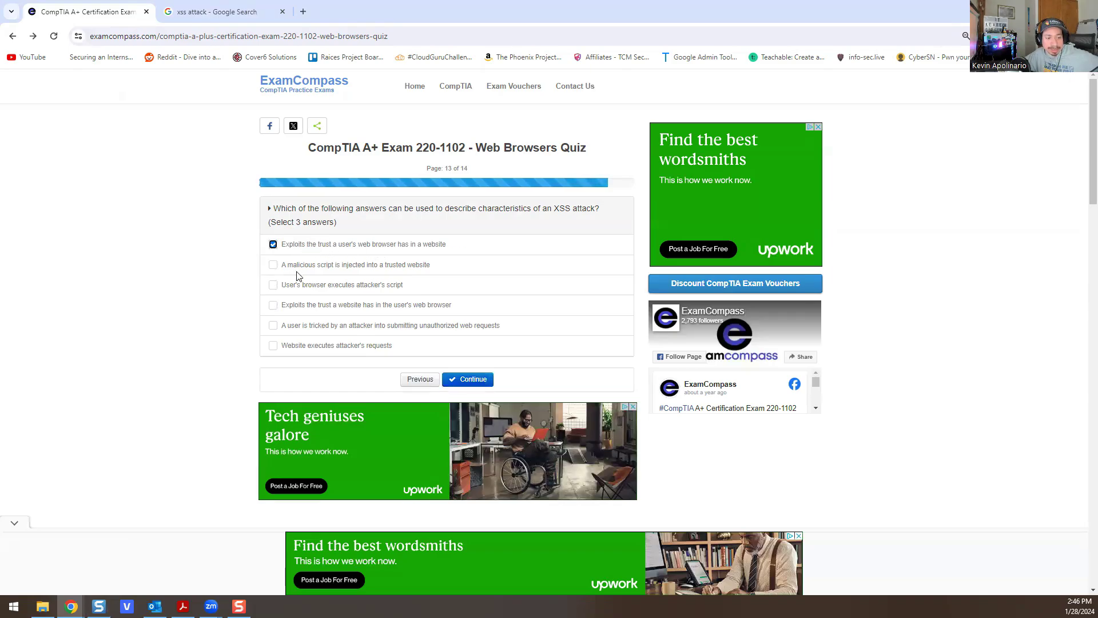
left_click(332, 268)
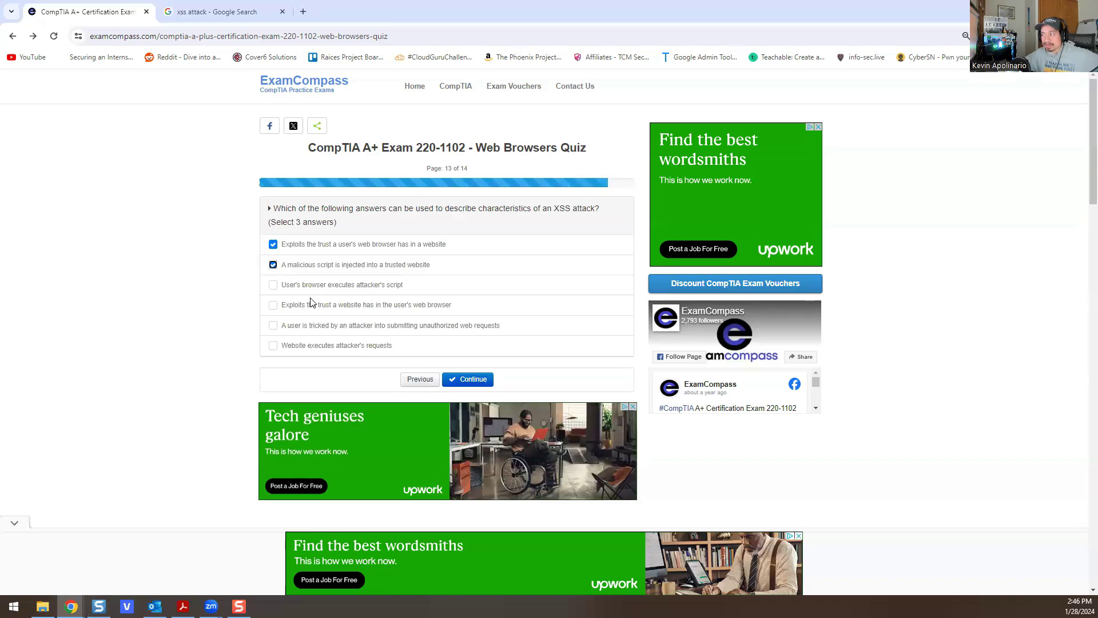
left_click(273, 285)
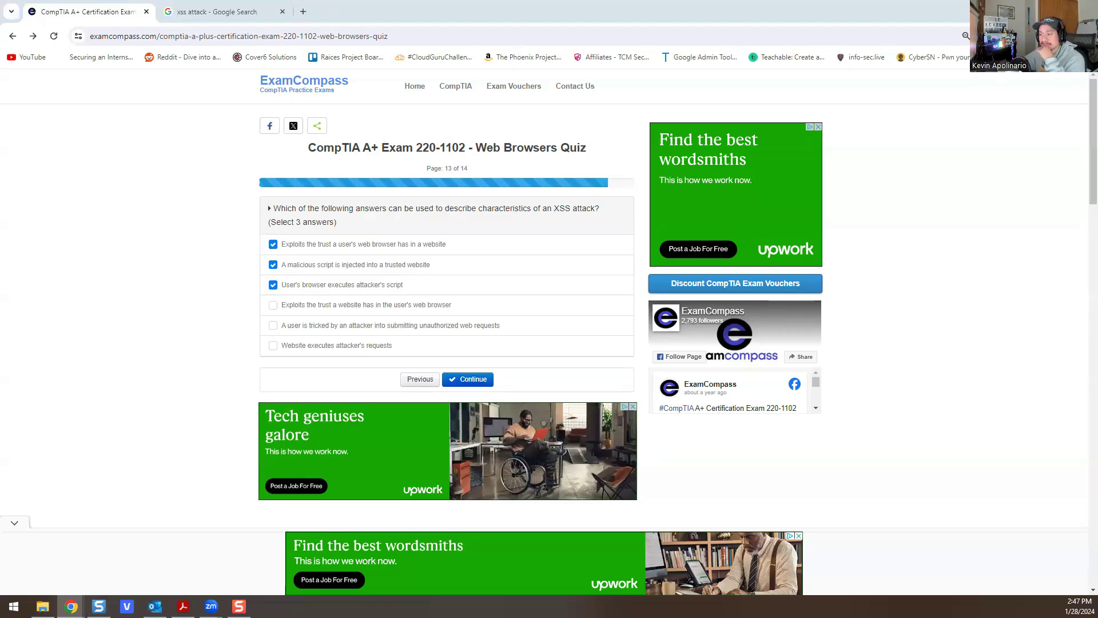
key("alt+Tab")
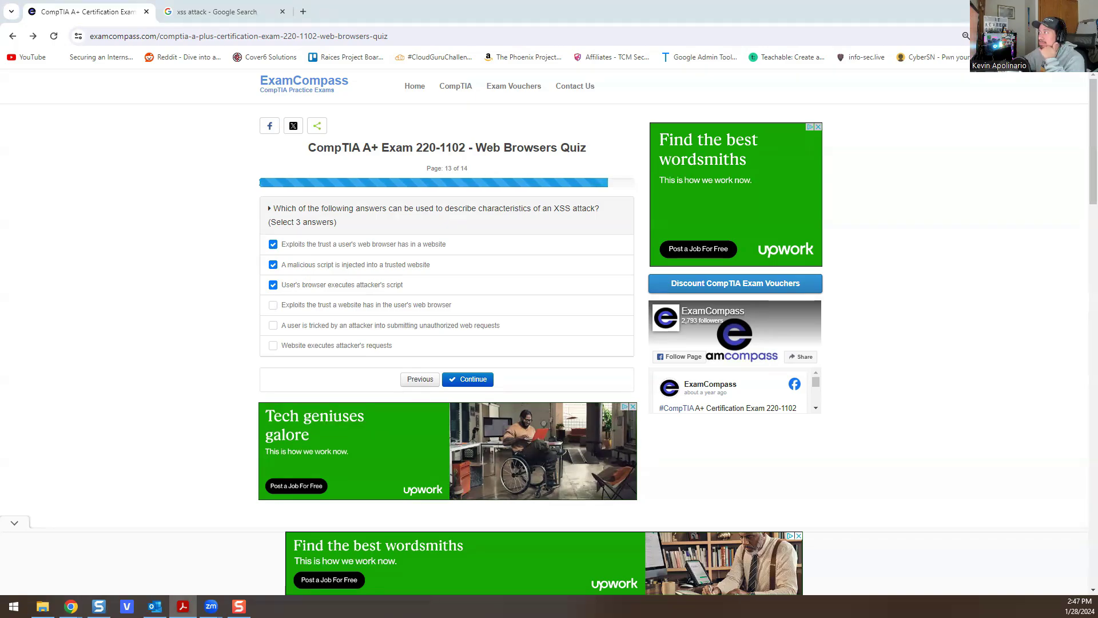
key("alt+Tab")
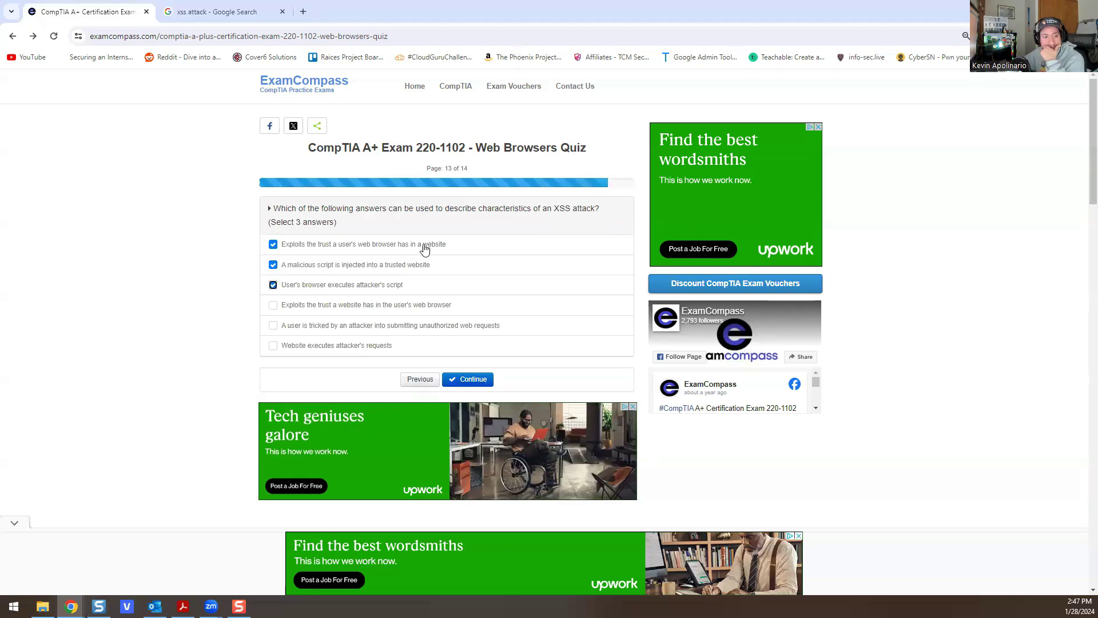
Step: Submit question 13, choose DNS for the redirection question, and finish the quiz
left_click(466, 385)
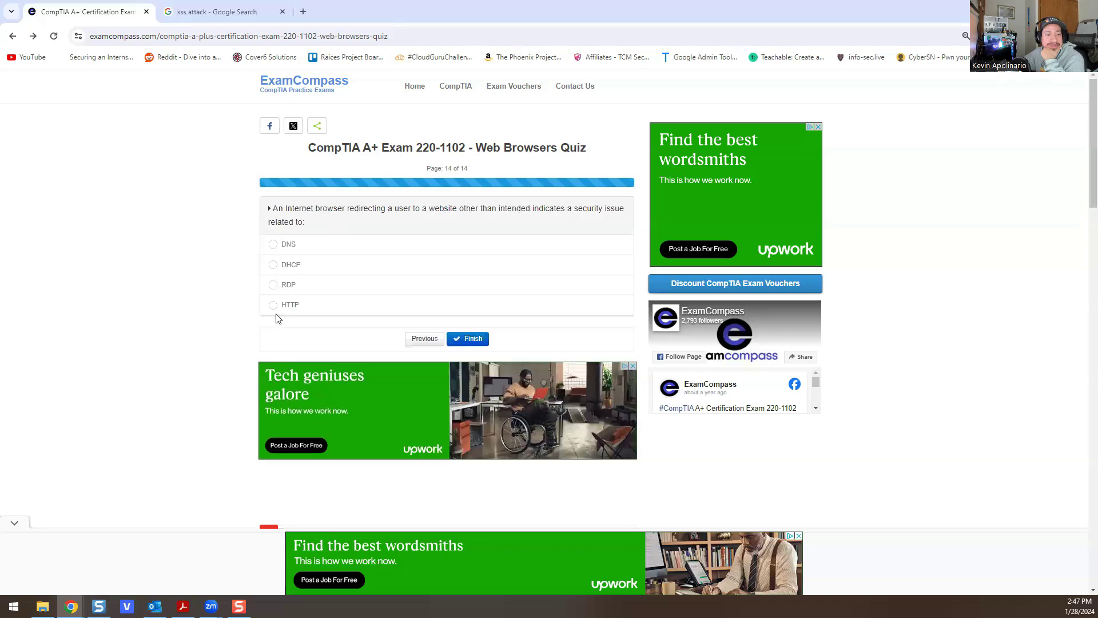
left_click(272, 245)
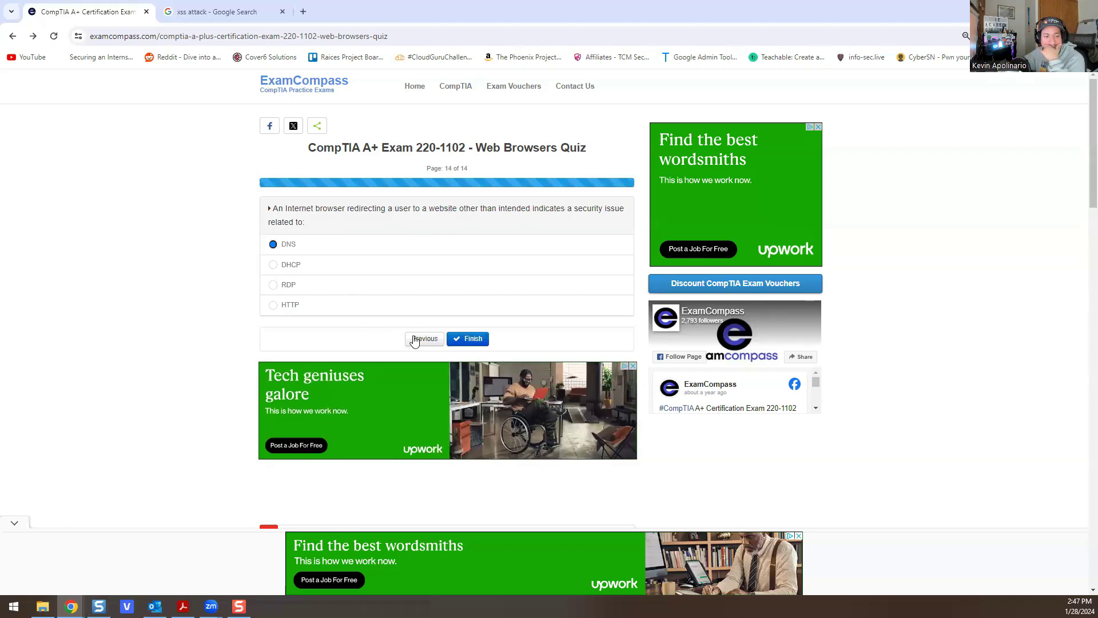
left_click(468, 339)
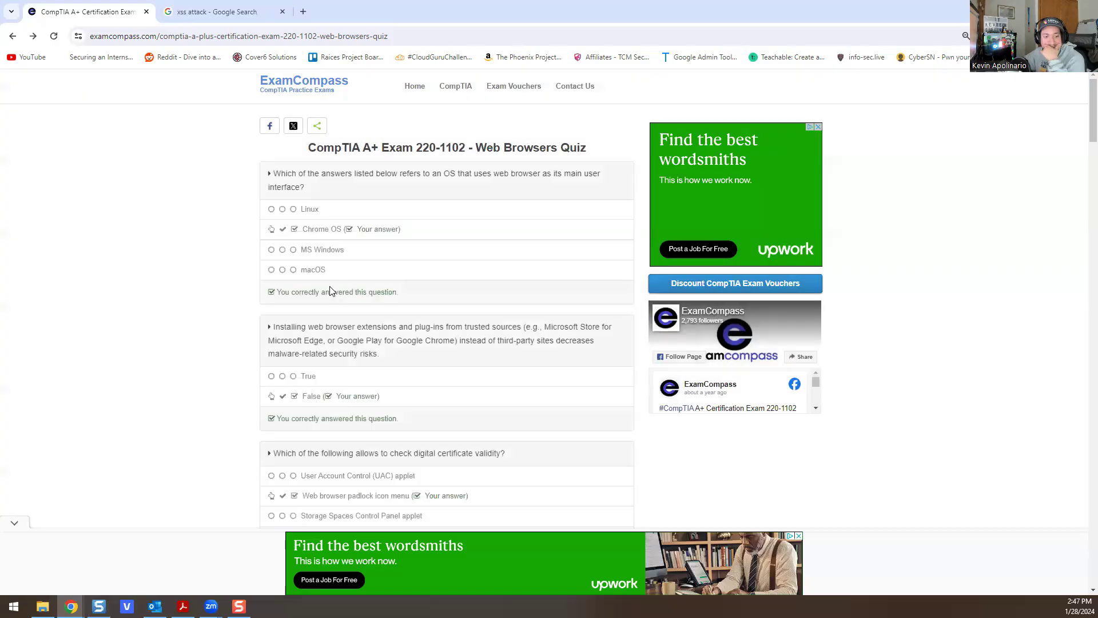
Step: Scroll through the graded results and check the site's connection security details from the padlock
scroll(330, 291, "down", 20)
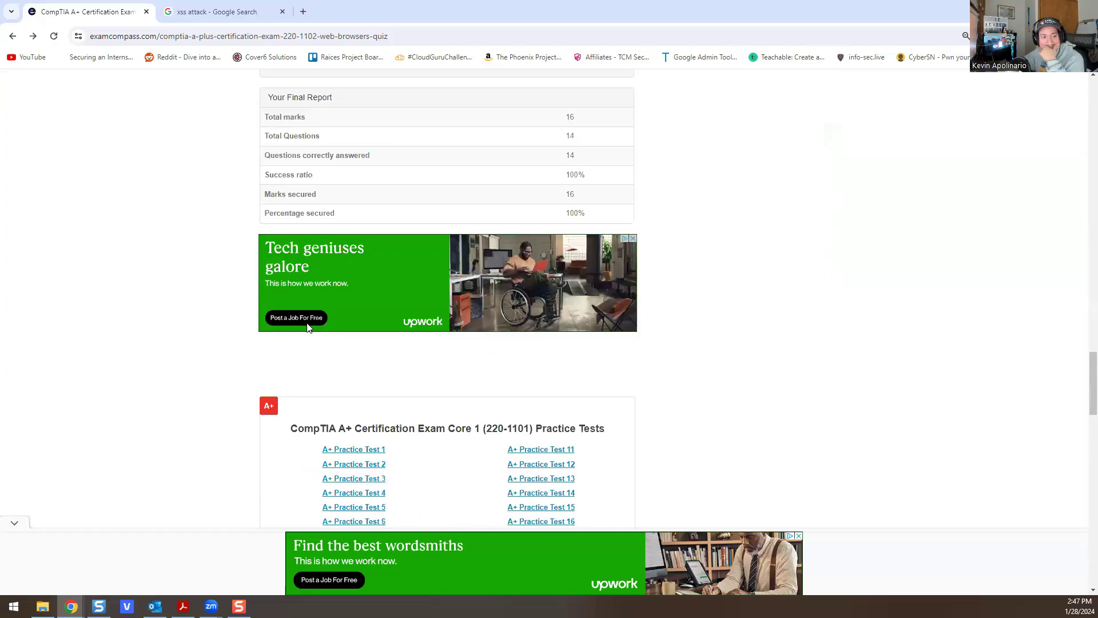
scroll(321, 335, "up", 3)
scroll(274, 372, "up", 8)
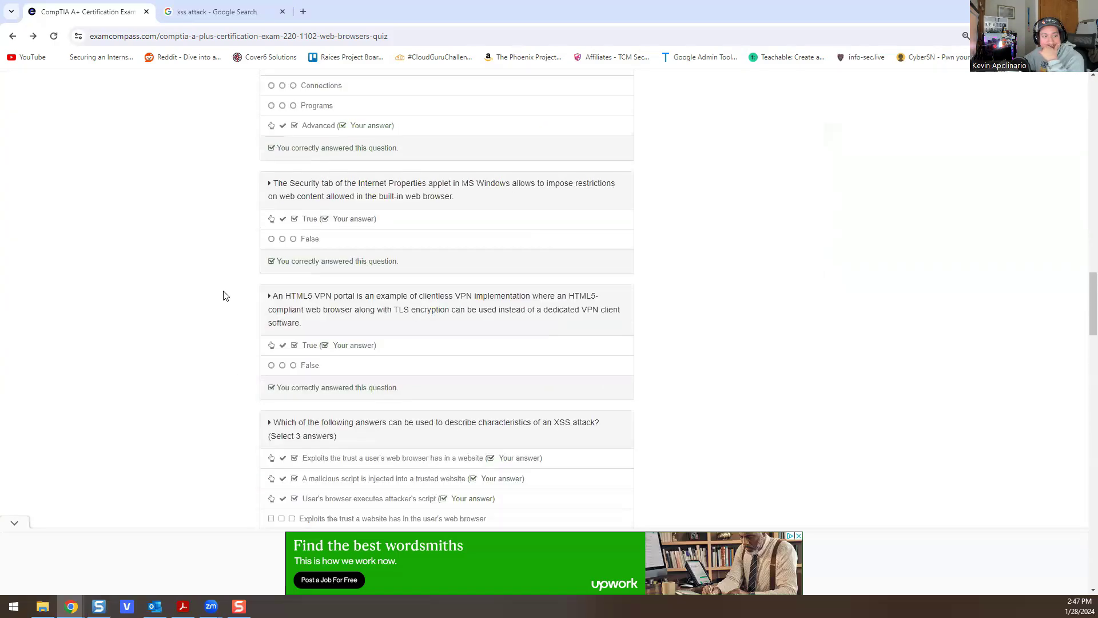
scroll(223, 296, "up", 10)
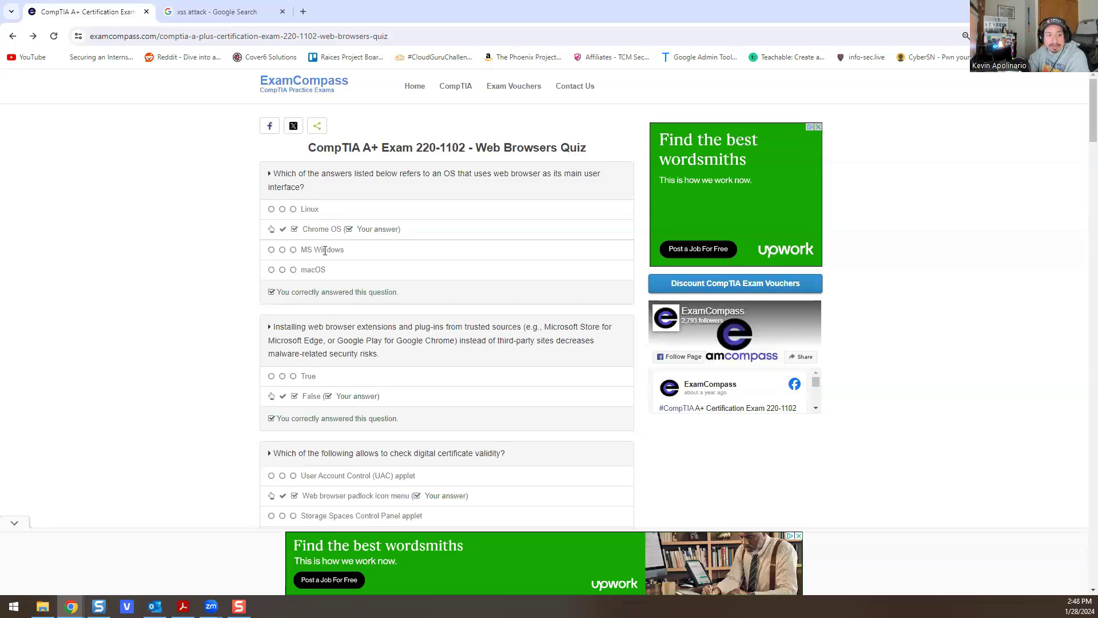
scroll(327, 246, "down", 3)
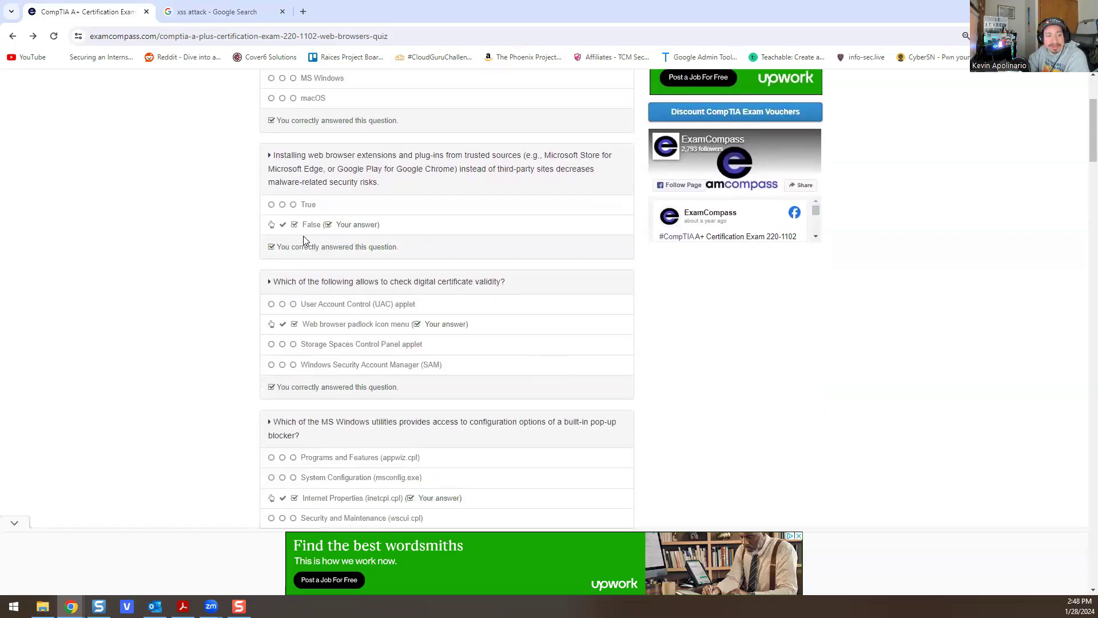
scroll(321, 229, "down", 1)
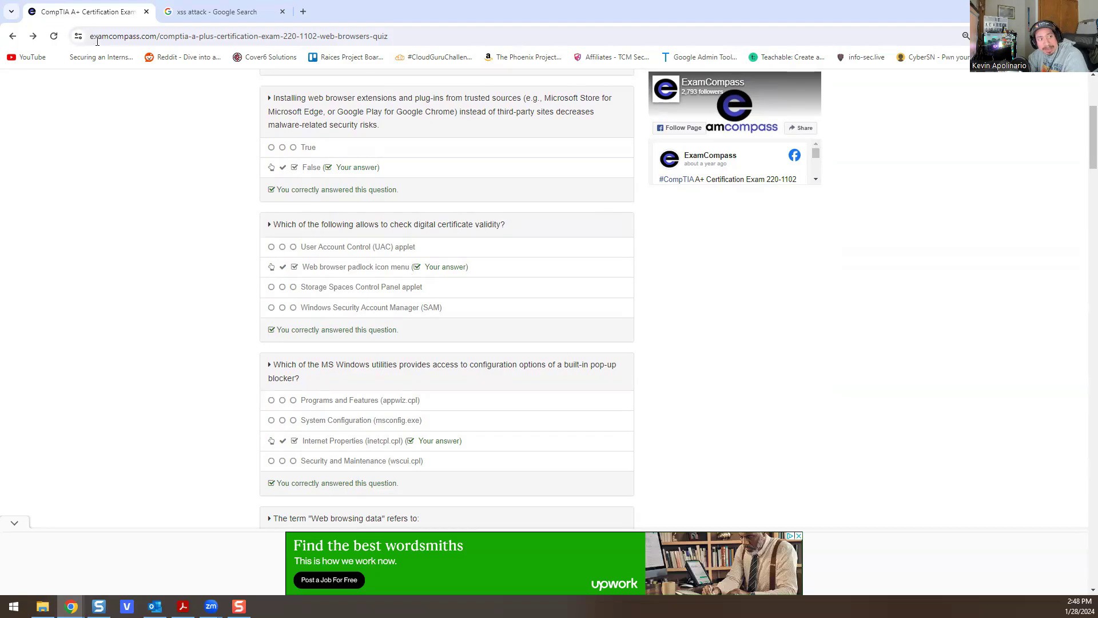
left_click(78, 36)
left_click(273, 251)
Step: Scroll further through the results and highlight the browser-extensions question wording
scroll(291, 229, "down", 4)
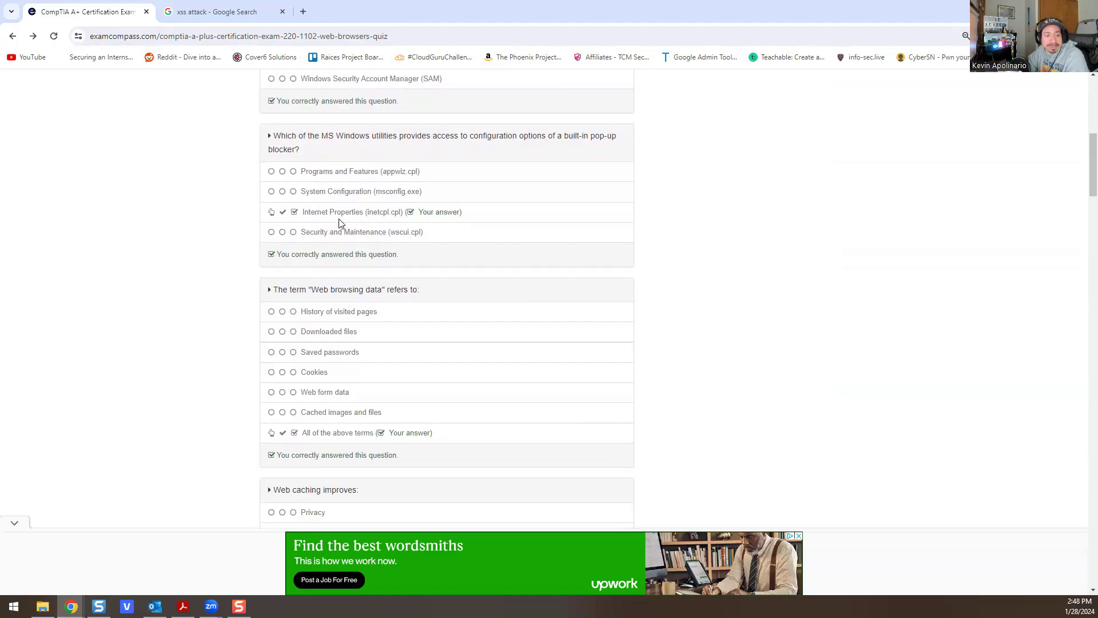
scroll(345, 225, "down", 3)
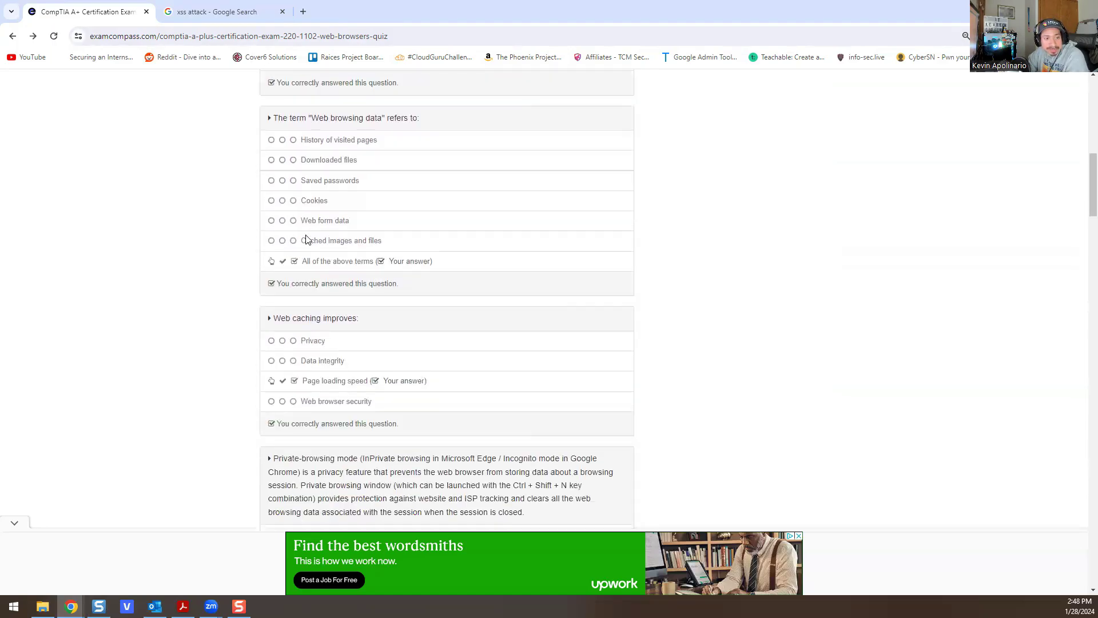
scroll(245, 250, "down", 4)
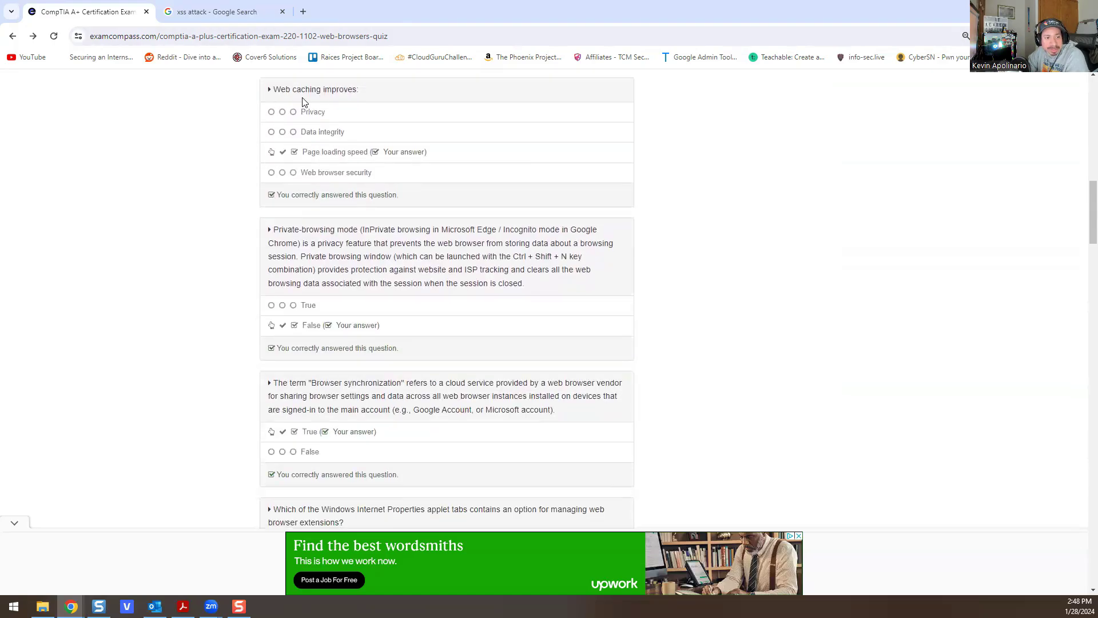
scroll(303, 102, "down", 3)
scroll(268, 211, "up", 2)
scroll(380, 215, "down", 3)
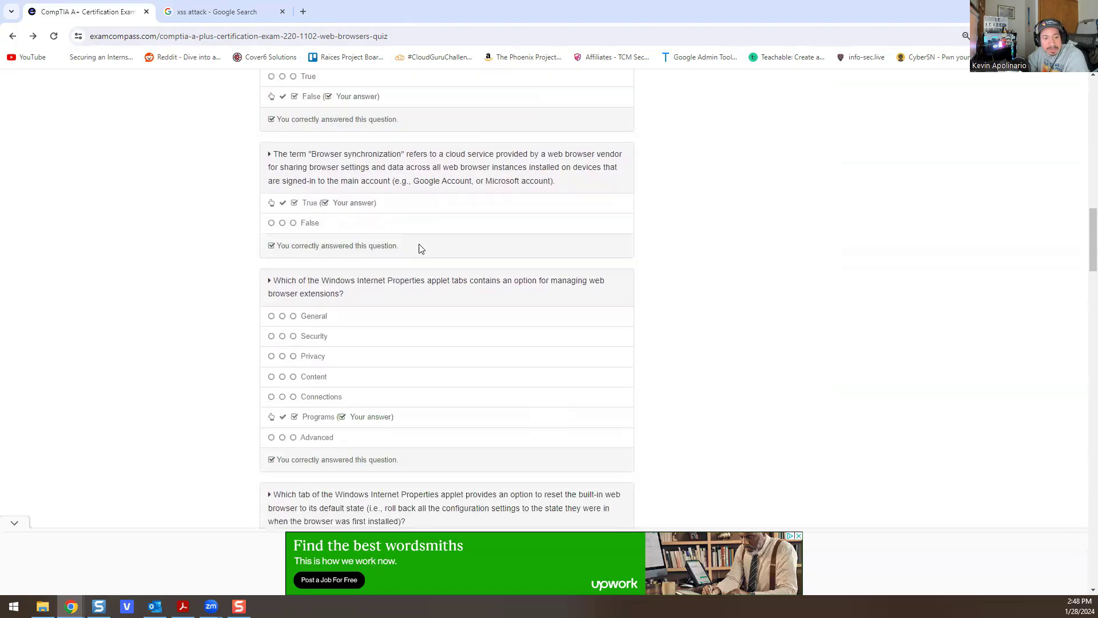
scroll(309, 207, "down", 3)
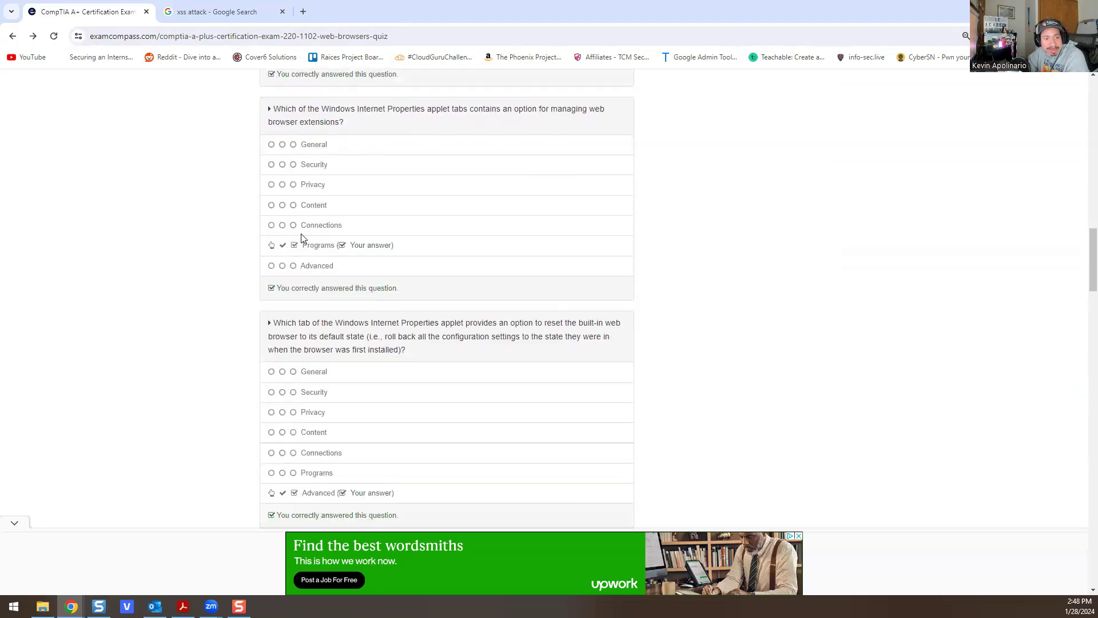
scroll(295, 214, "down", 3)
scroll(352, 213, "up", 3)
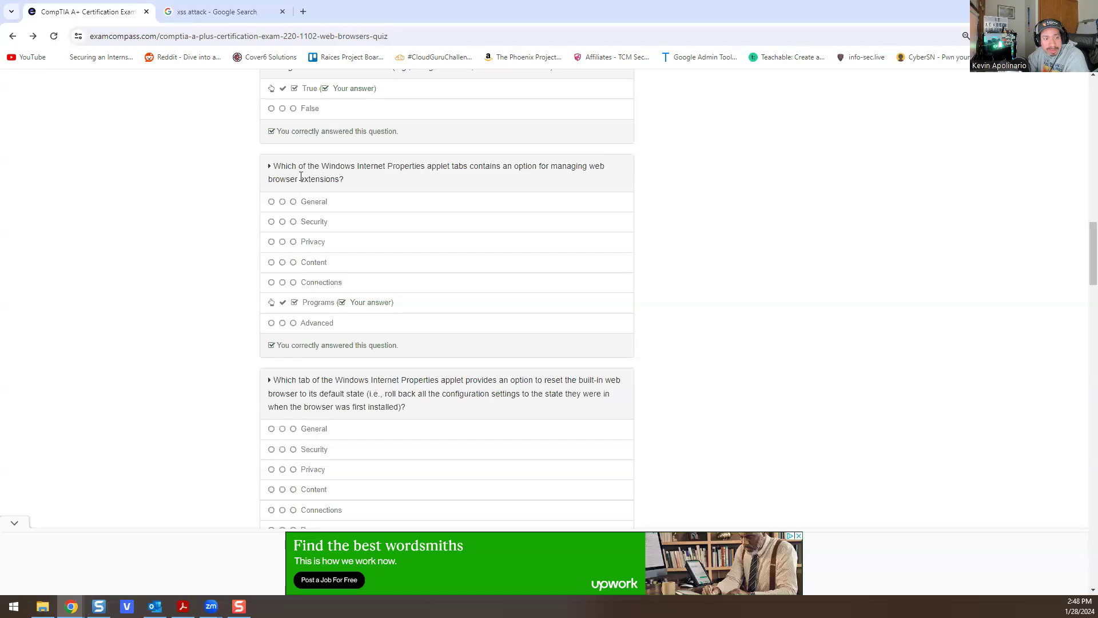
left_click_drag(302, 177, 444, 171)
left_click_drag(276, 179, 368, 184)
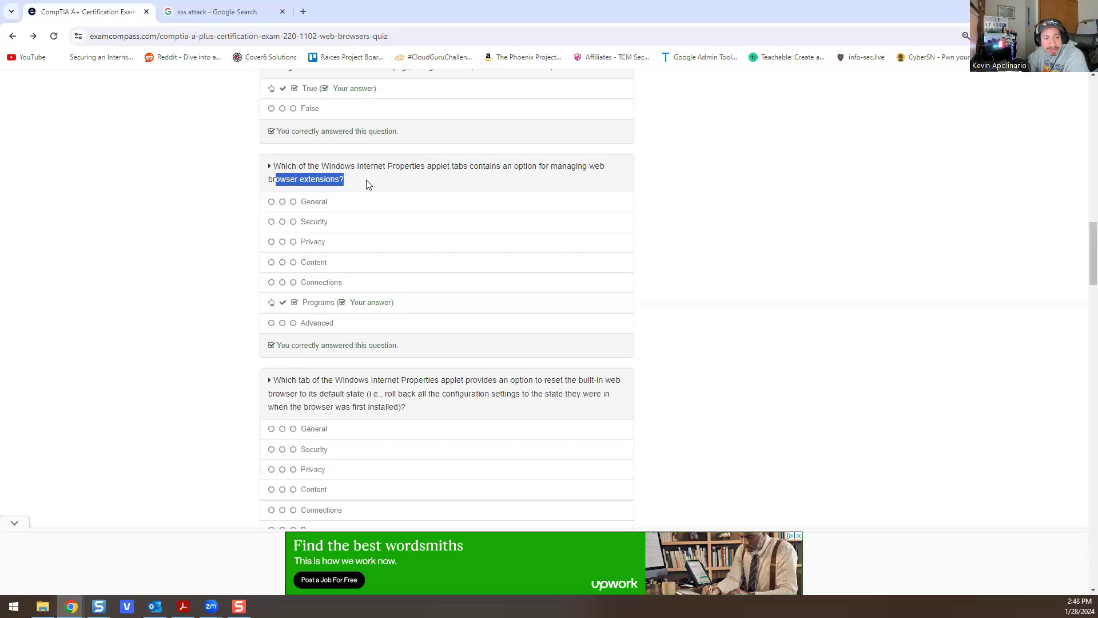
left_click(240, 204)
Step: Highlight the answer Advanced, then scroll down to the Final Report showing 14 of 14, 100%
scroll(238, 223, "down", 5)
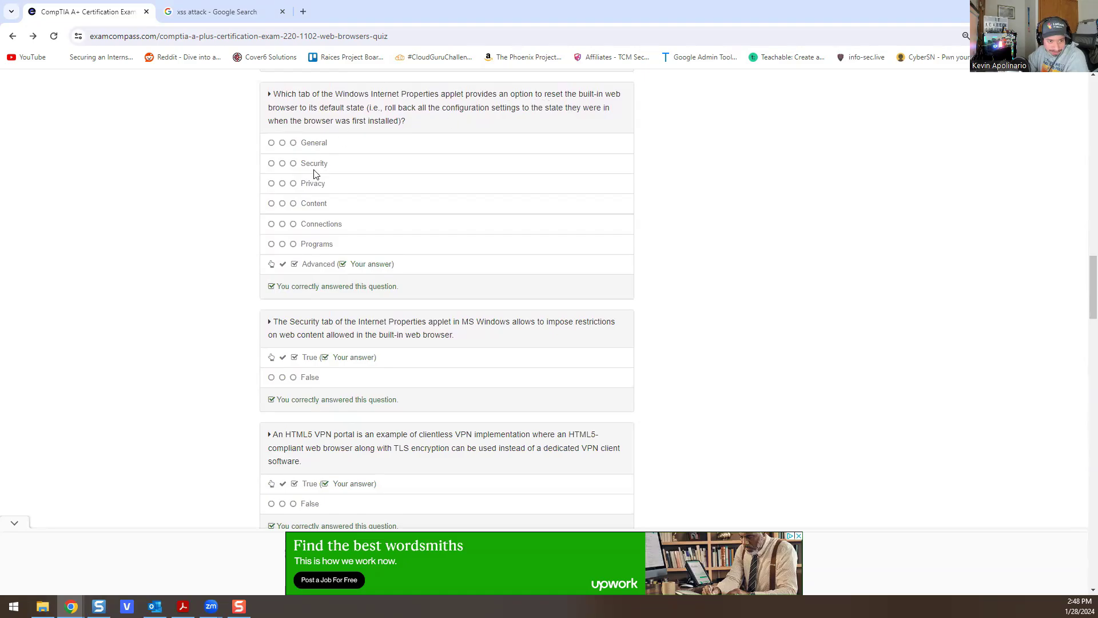
double_click(318, 264)
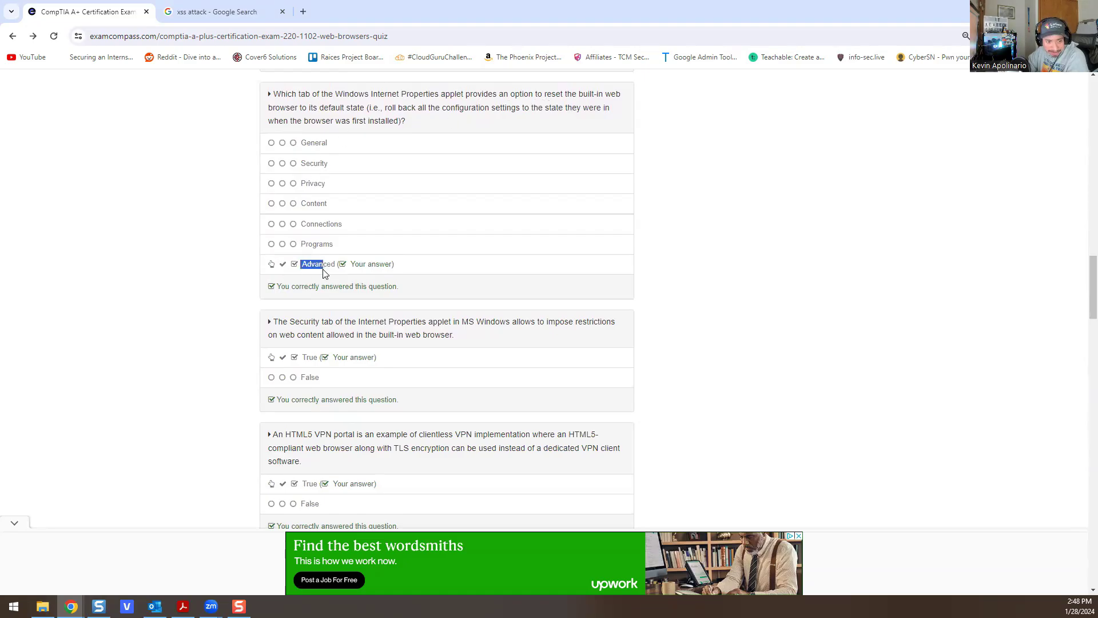
left_click(228, 249)
scroll(238, 261, "down", 2)
scroll(251, 258, "down", 2)
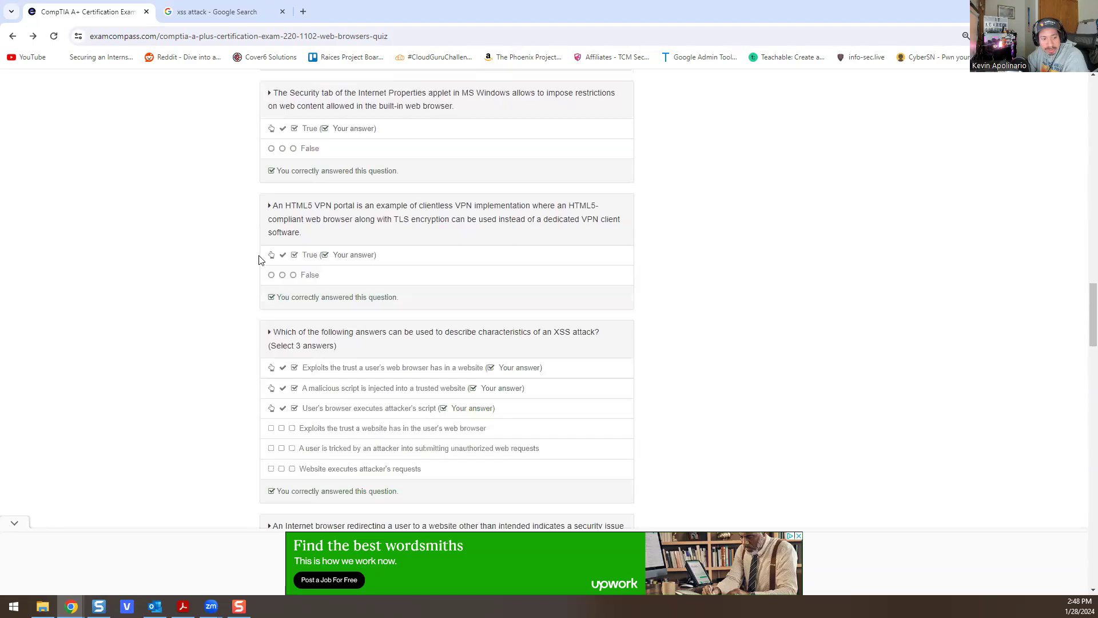
scroll(268, 261, "down", 2)
scroll(288, 260, "down", 3)
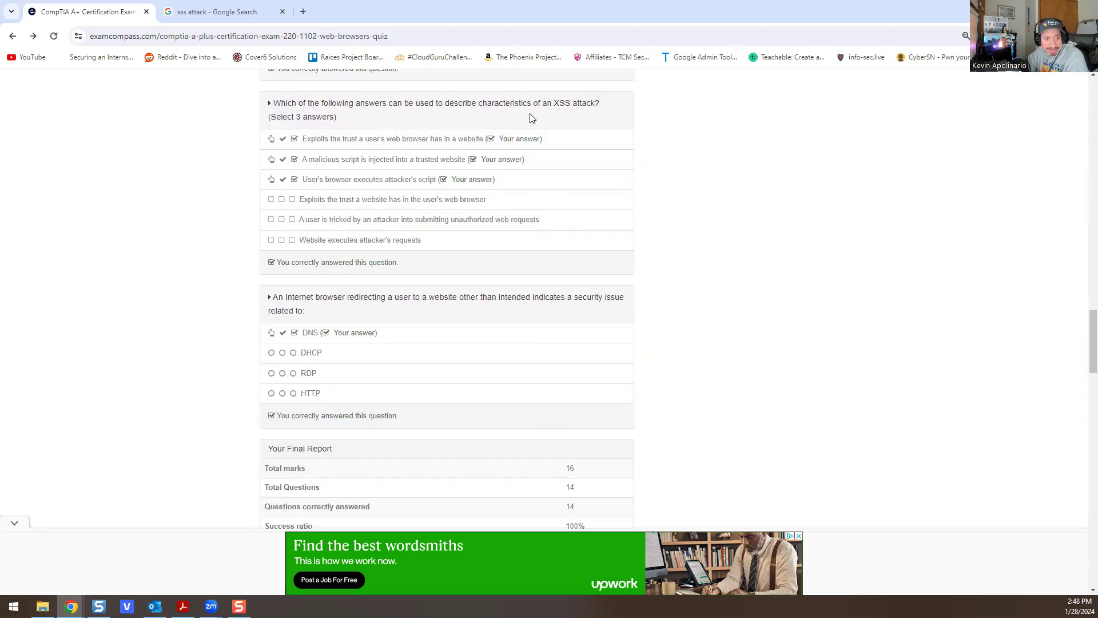
scroll(372, 158, "down", 1)
scroll(356, 164, "up", 2)
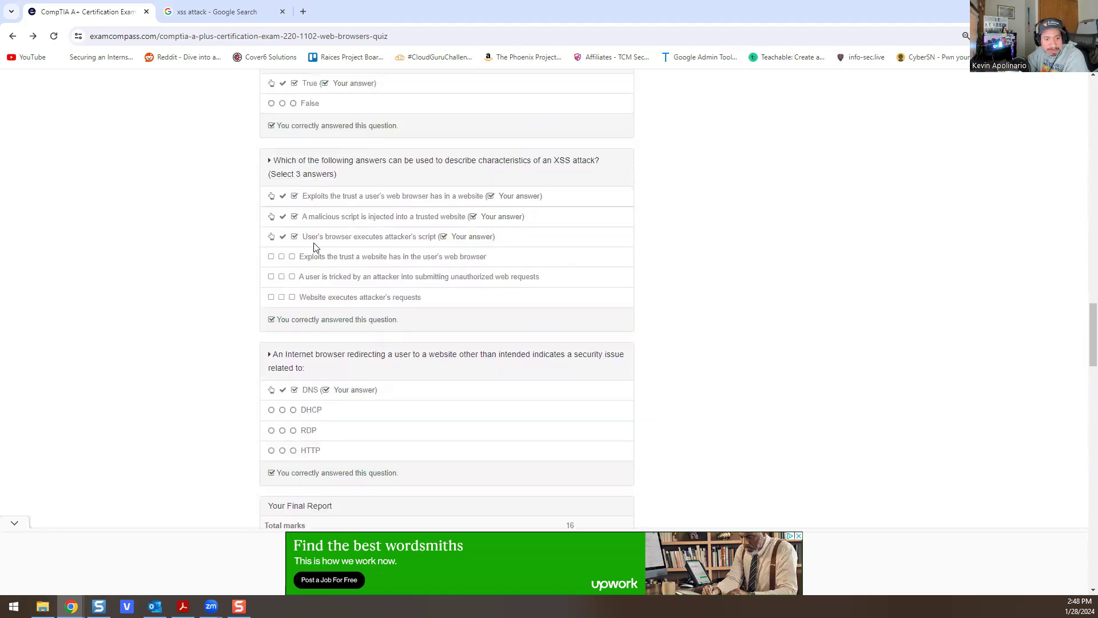
scroll(369, 239, "down", 4)
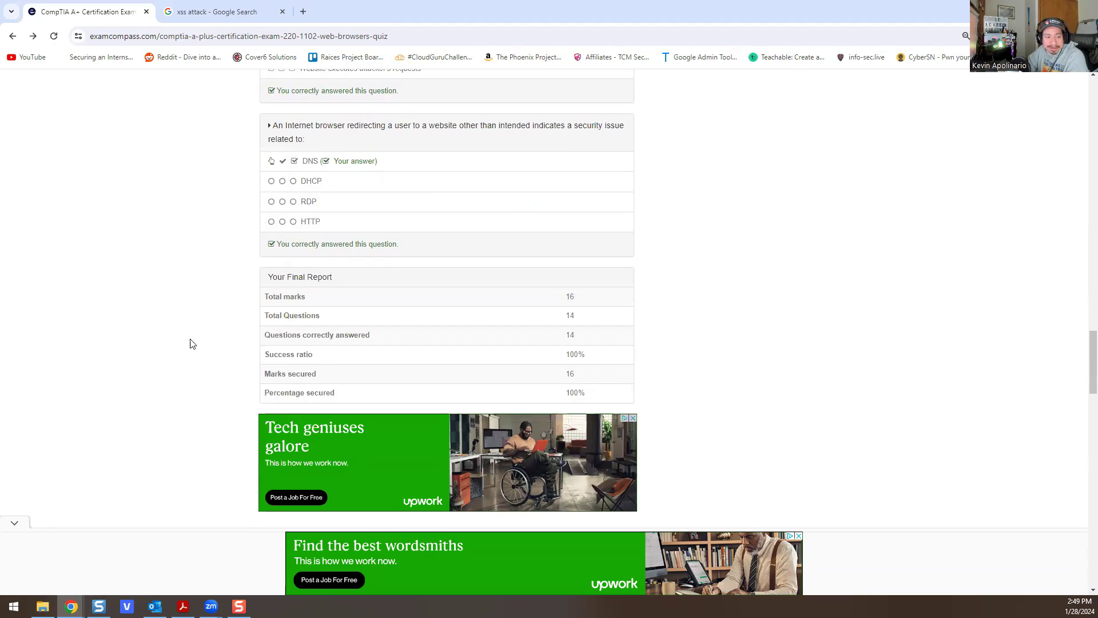
left_click(14, 606)
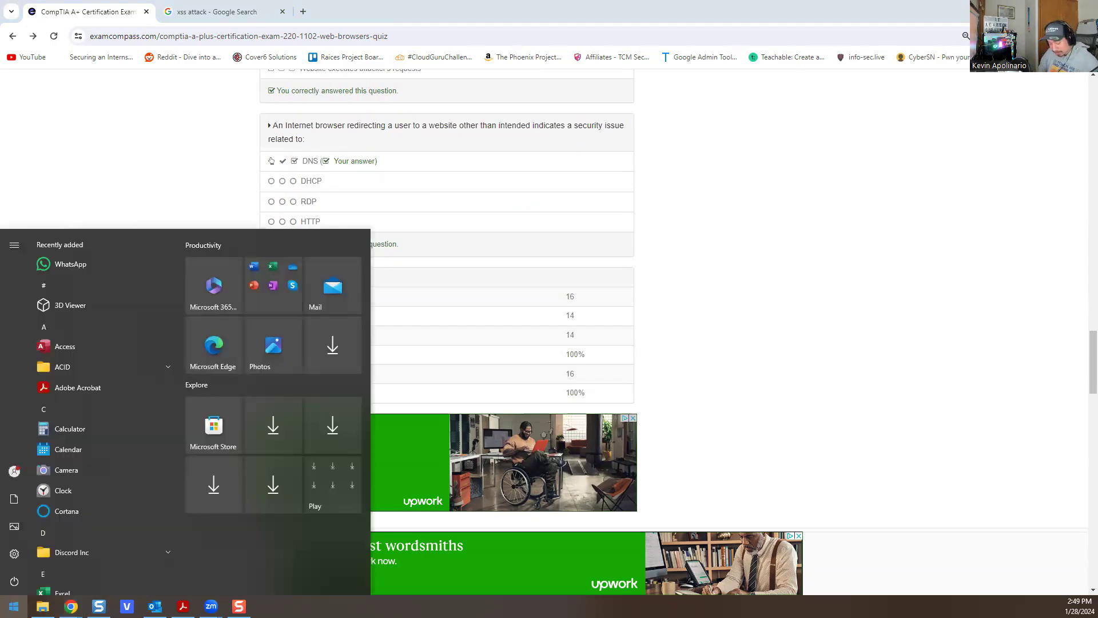
left_click(14, 607)
key("super")
type("internet")
key("Return")
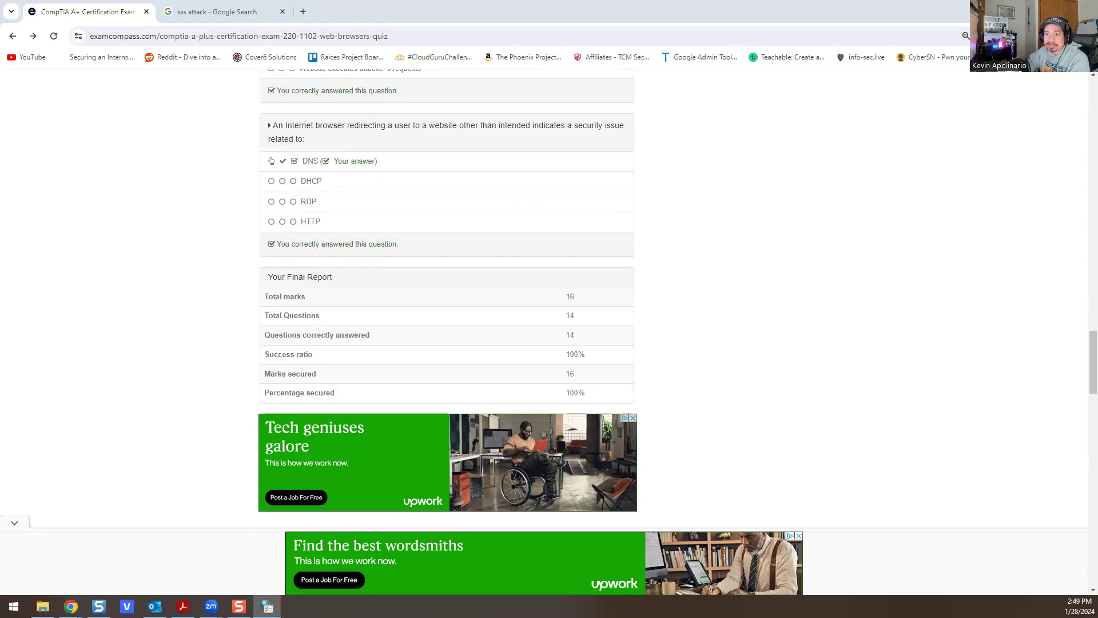
left_click(385, 198)
left_click(407, 196)
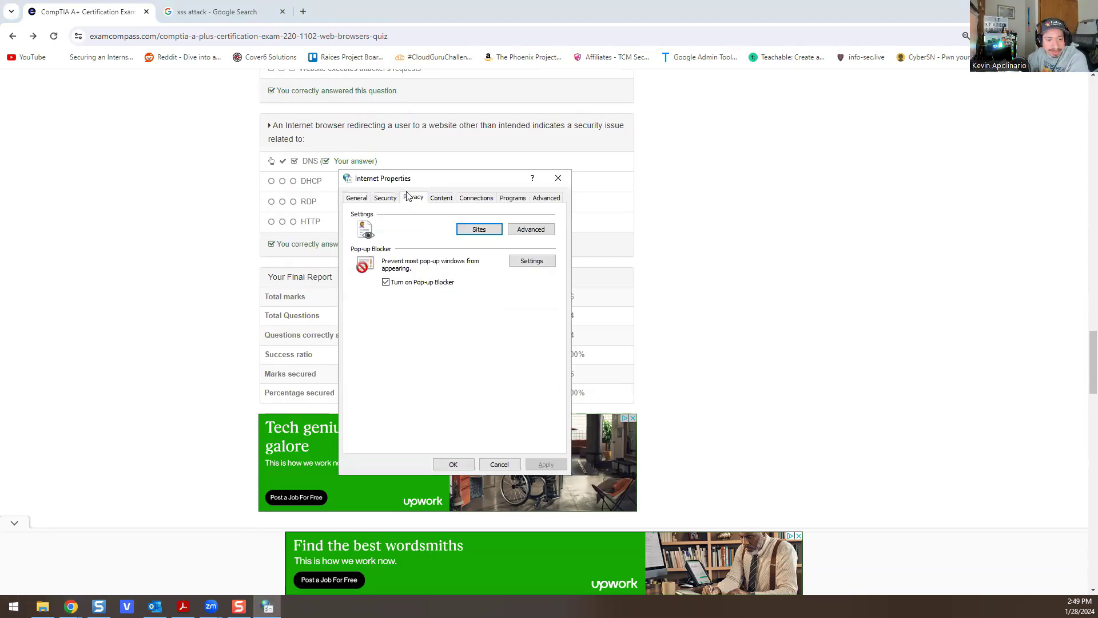
left_click(357, 198)
left_click(395, 202)
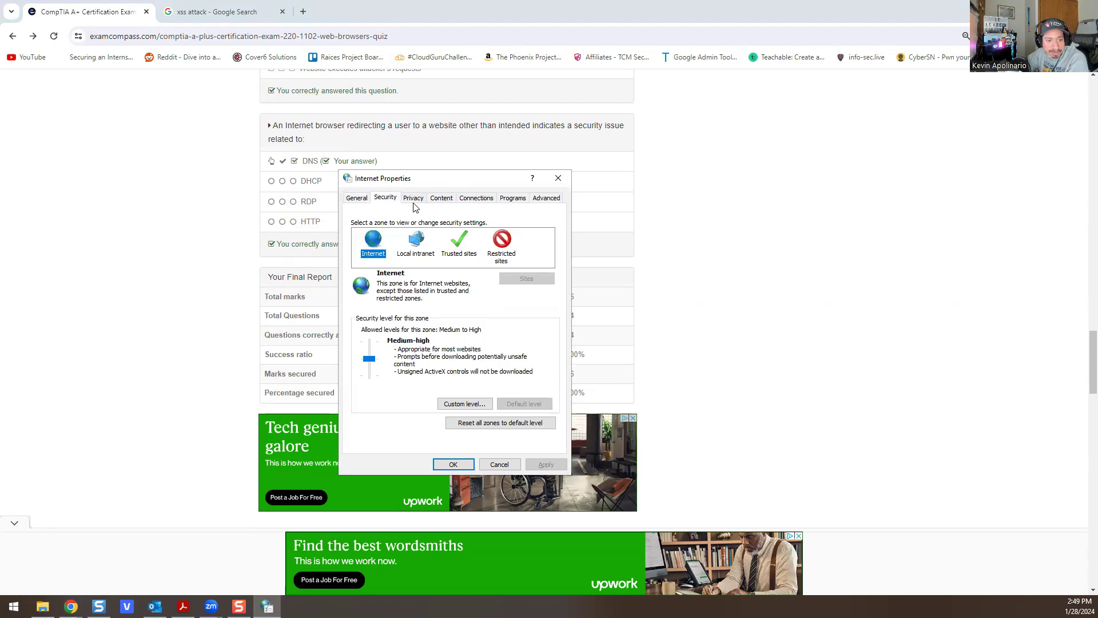
left_click(414, 199)
left_click(440, 199)
left_click(480, 200)
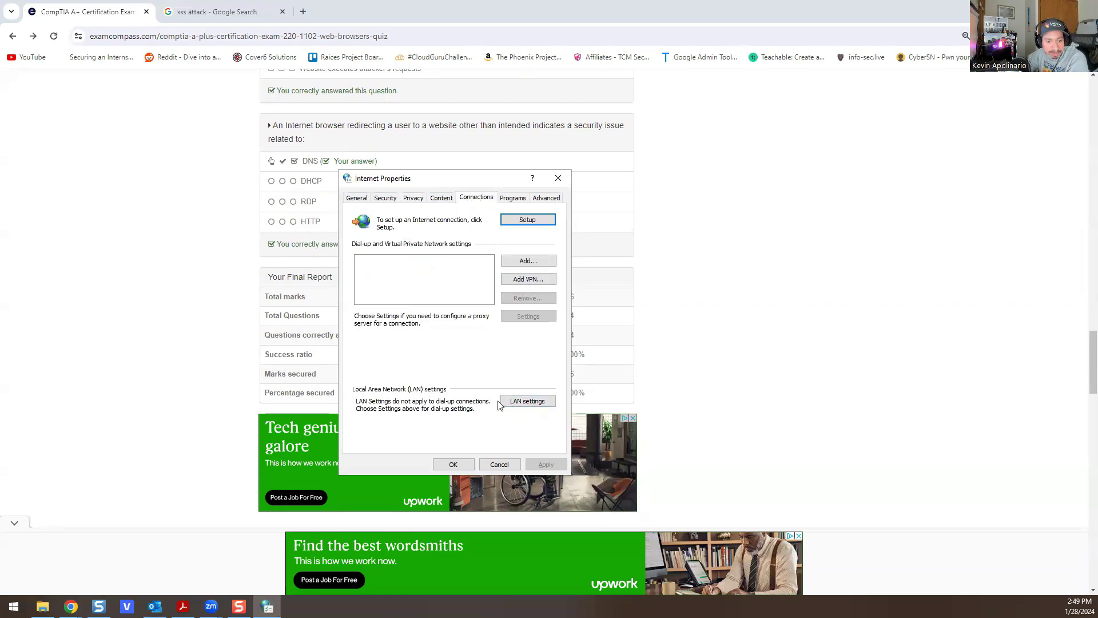
left_click(526, 401)
left_click(523, 370)
left_click(517, 401)
left_click(359, 258)
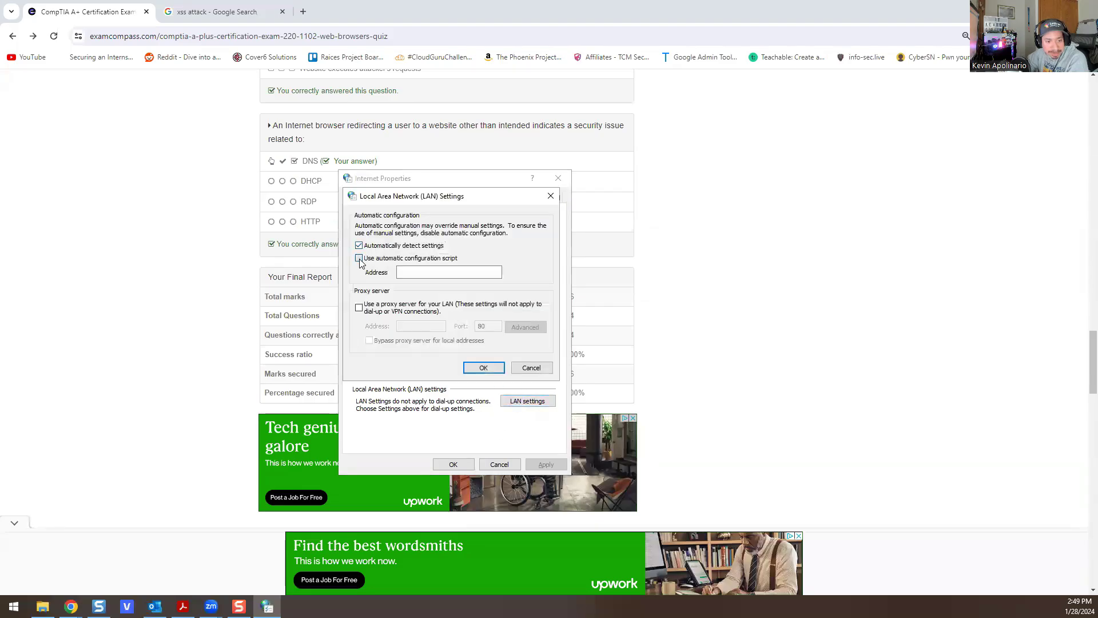
left_click(444, 275)
key("alt+Tab")
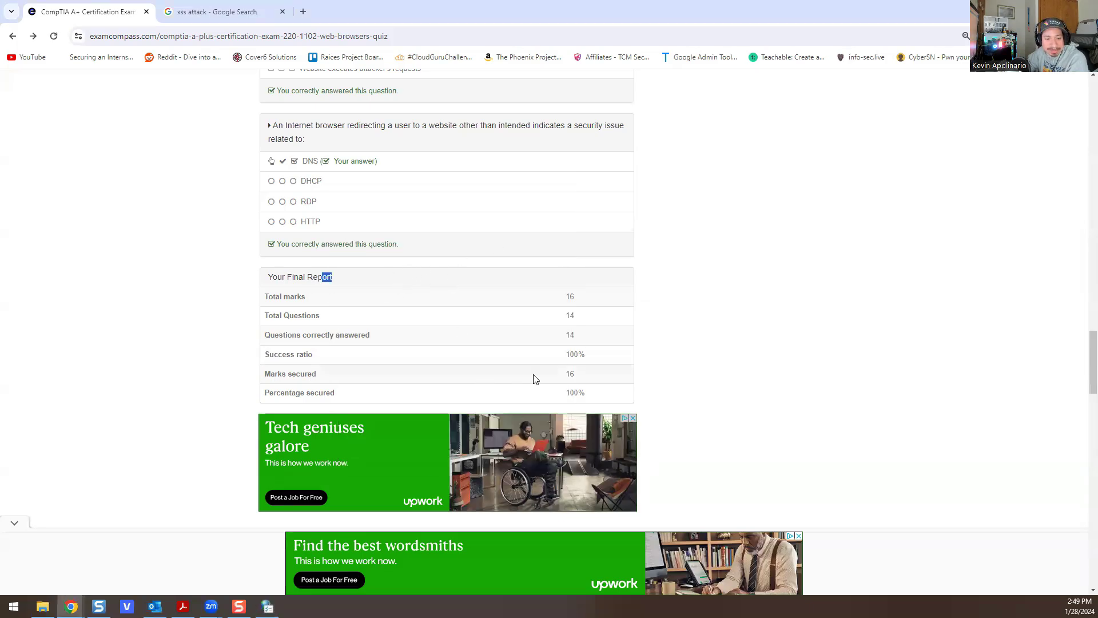
left_click(267, 606)
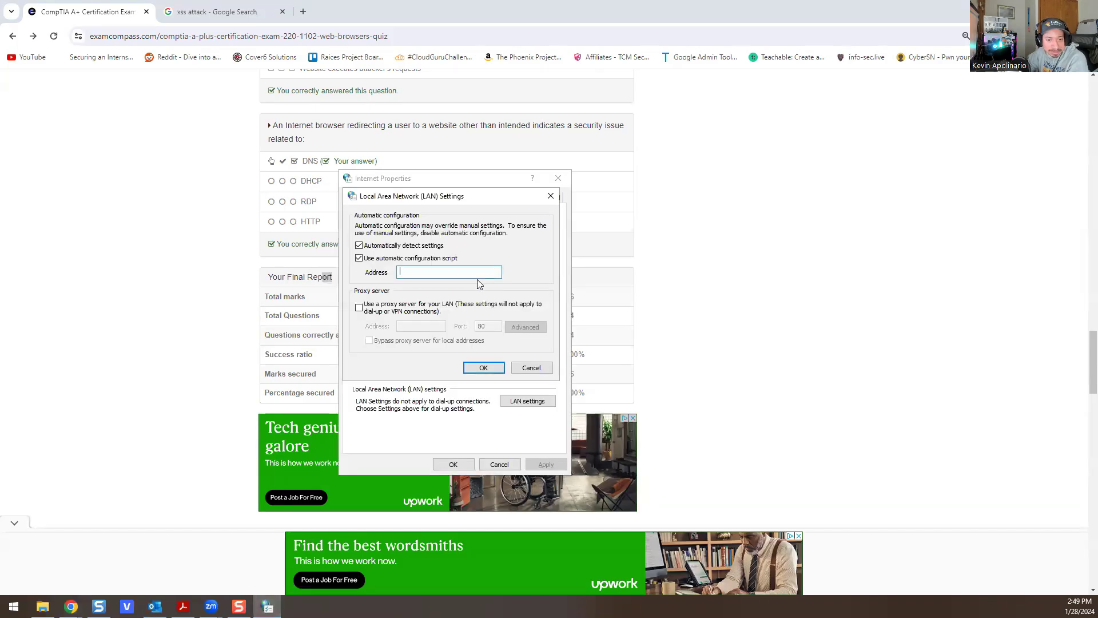
left_click(550, 197)
left_click(558, 178)
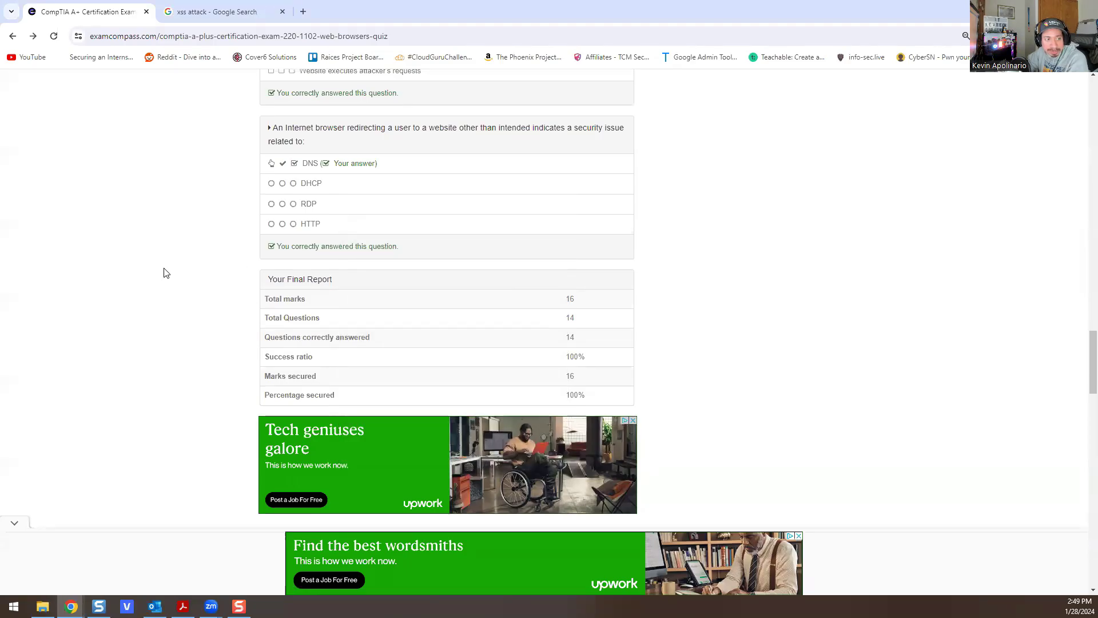
scroll(165, 272, "up", 20)
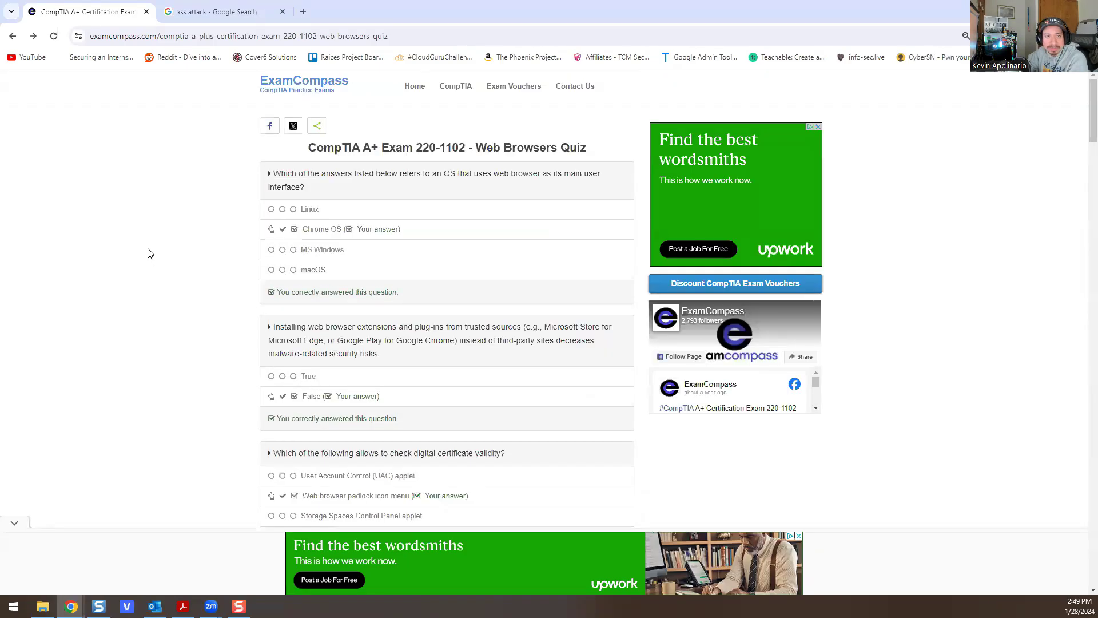